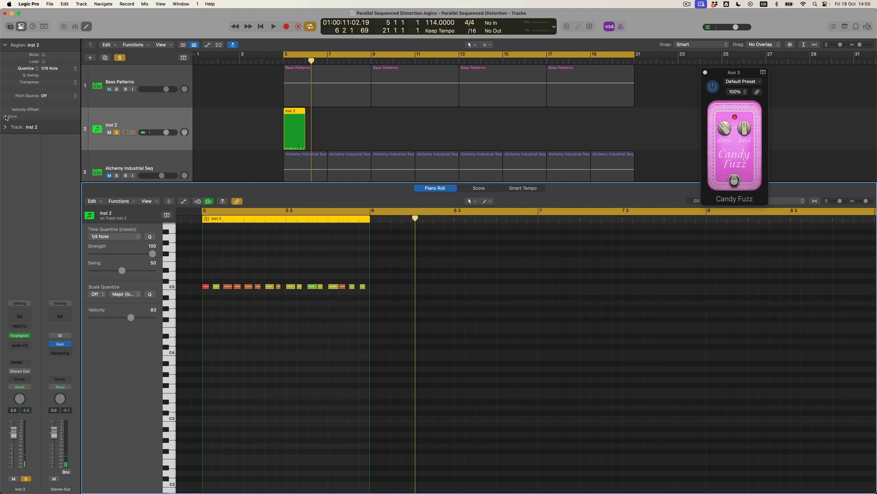
- Set the Inst 2 region's Dynamics and Gate Time parameters both to Fixed
left_click(72, 135)
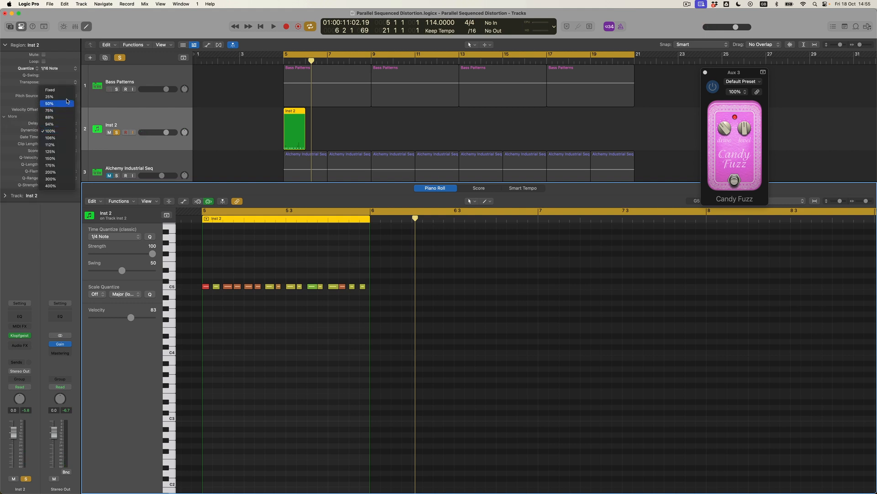
left_click(57, 113)
double_click(58, 109)
type("2")
key("Return")
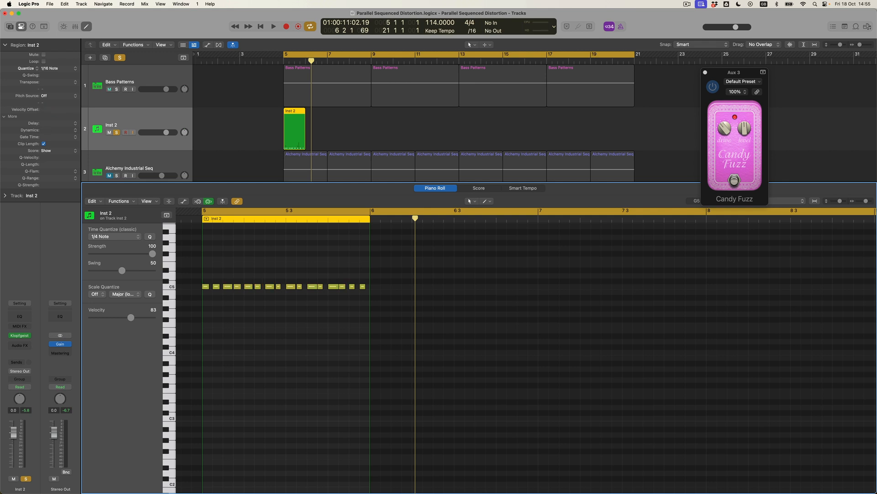
left_click(75, 137)
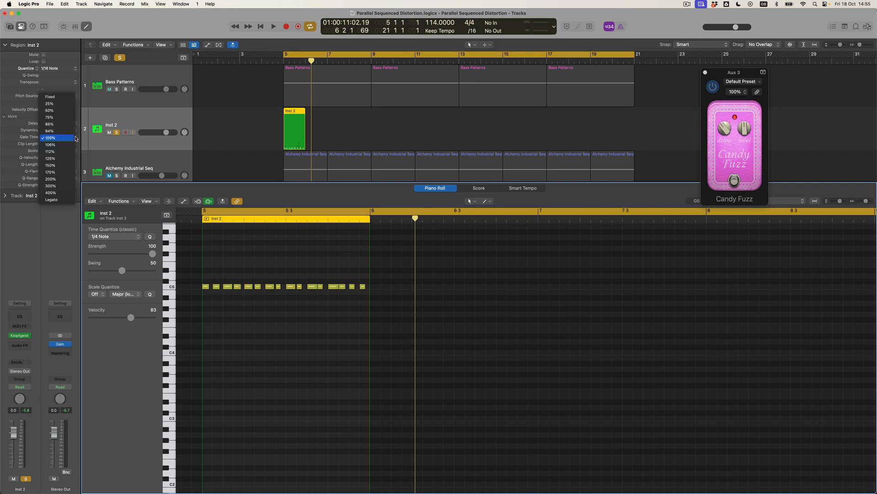
left_click(65, 97)
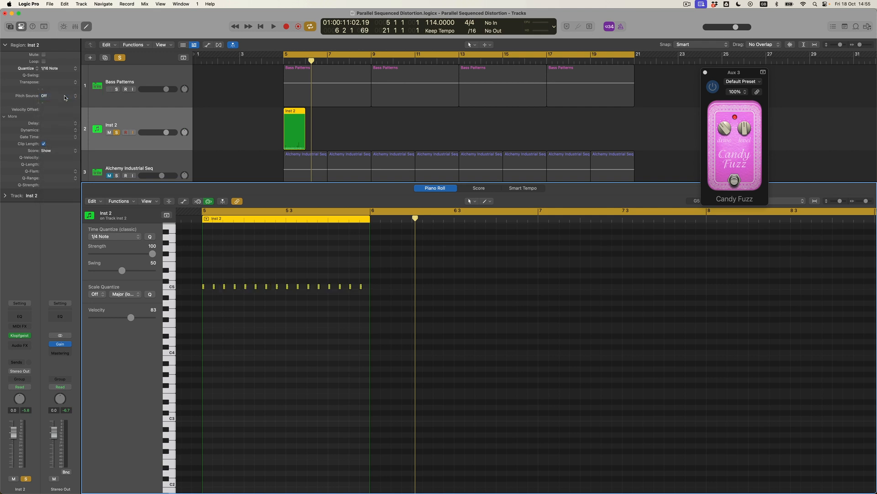
- Repeat the one-bar Inst 2 region three times and join the copies into a single four-bar region
left_click(284, 115)
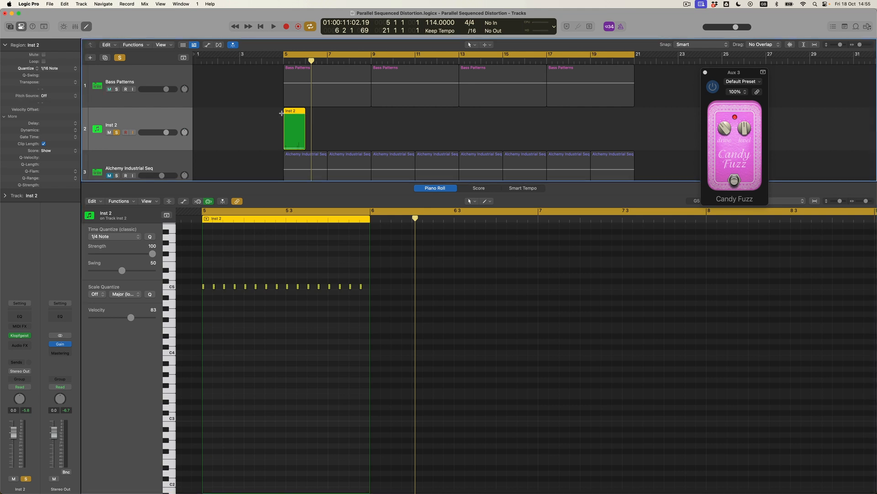
key("super+r")
key("super+r")
key("super+r")
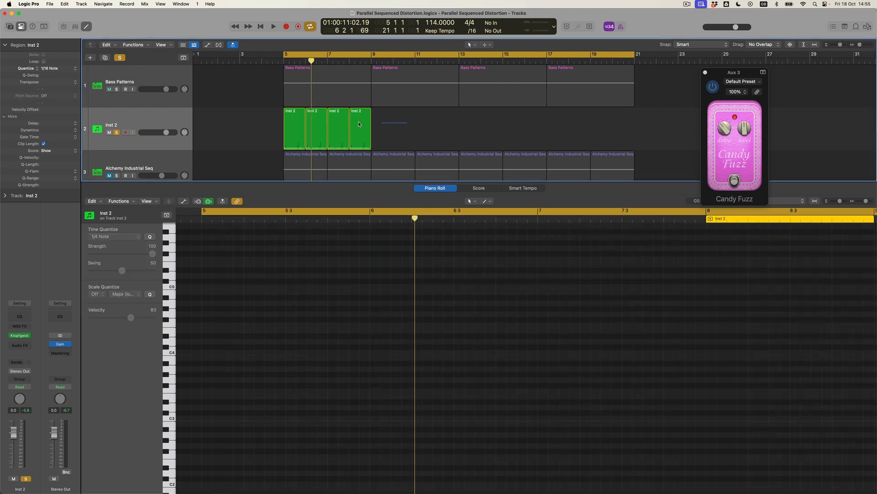
left_click(297, 124, "shift")
key("super+j")
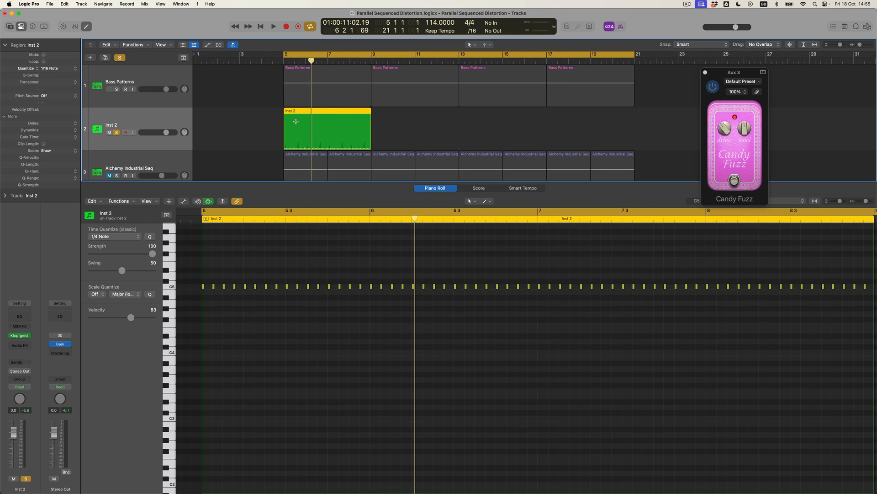
- Repeat the joined four-bar Inst 2 region three times so the pattern runs from bar 5 to bar 21
key("super+r")
key("super+r")
key("super+r")
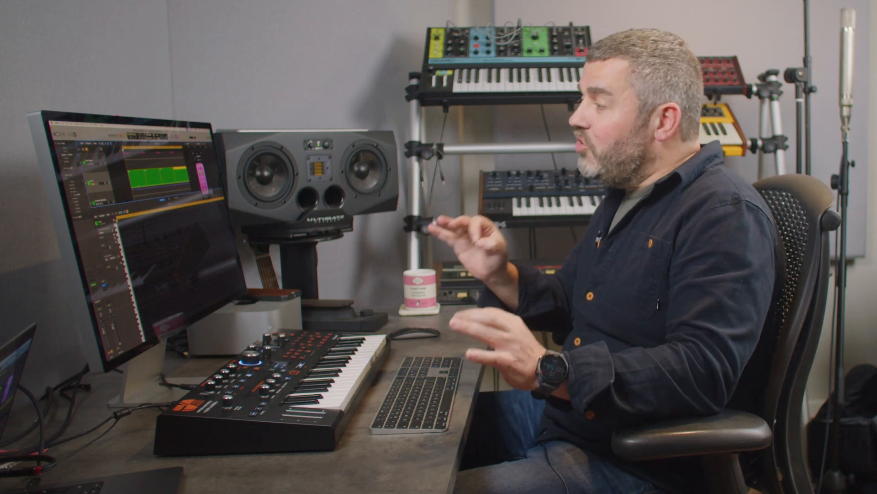
left_click(137, 178)
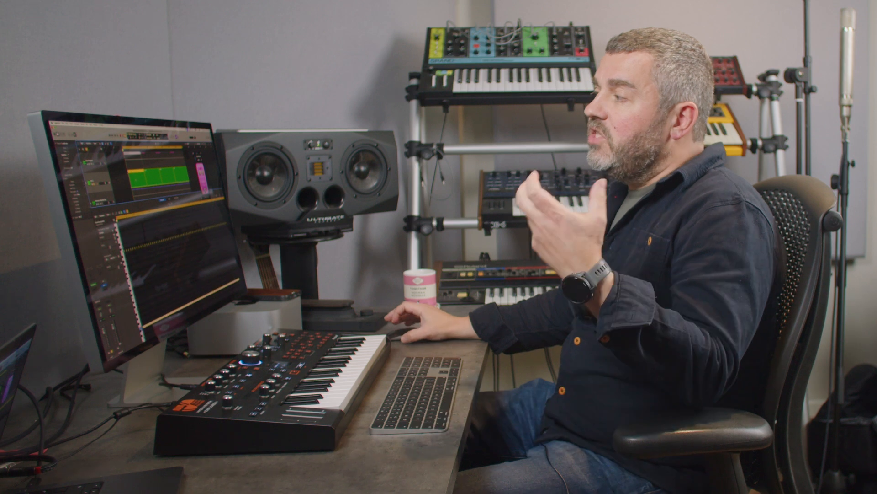
left_click(90, 164)
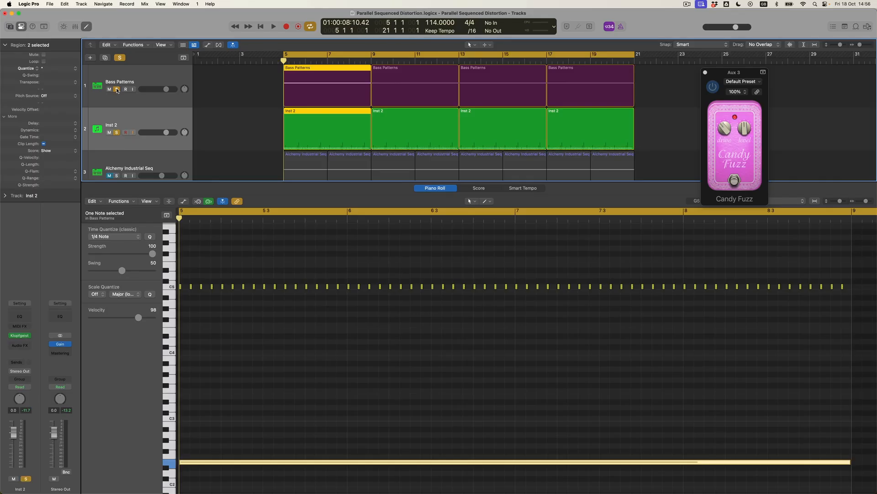
- Insert a Noise Gate after Candy Fuzz on the aux channel fed by the Bass Patterns track's Bus 3 send
key("space")
left_click(135, 81)
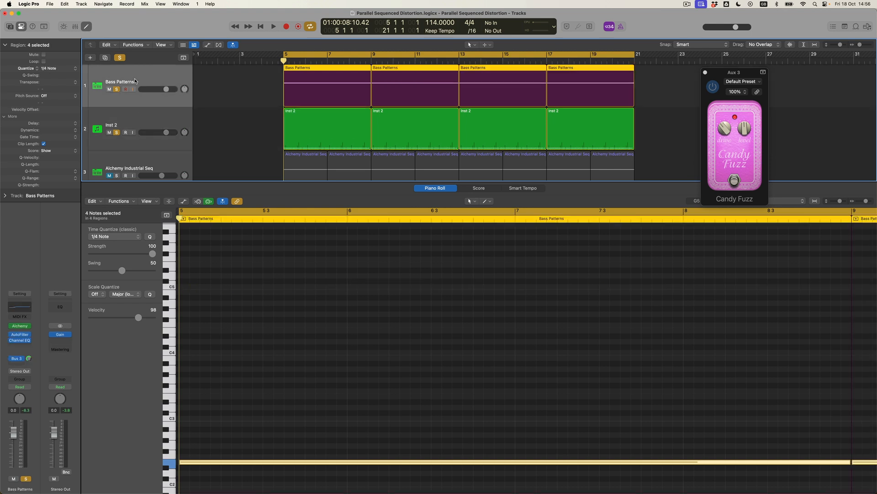
left_click(19, 360)
left_click(51, 291)
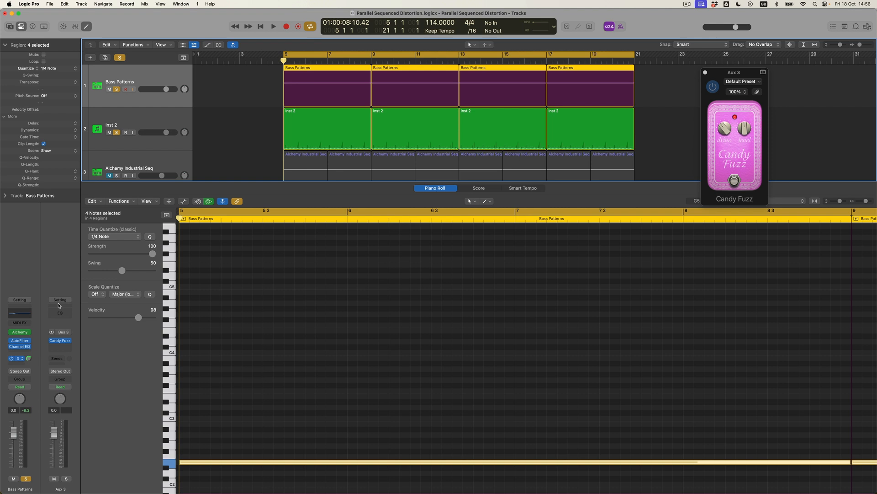
left_click(68, 347)
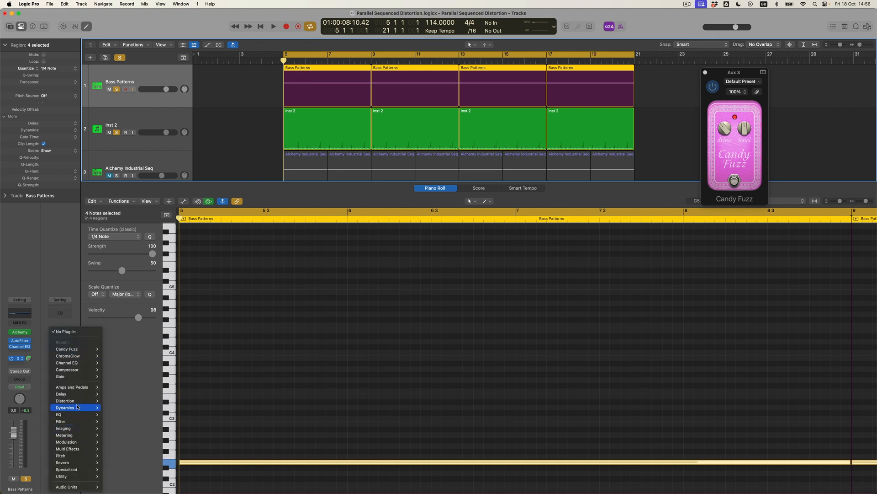
mouse_move(78, 402)
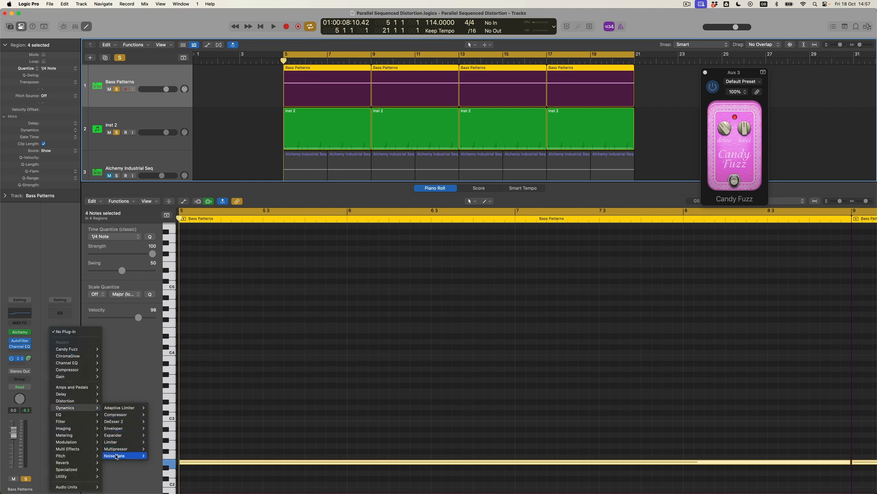
mouse_move(117, 456)
left_click(155, 456)
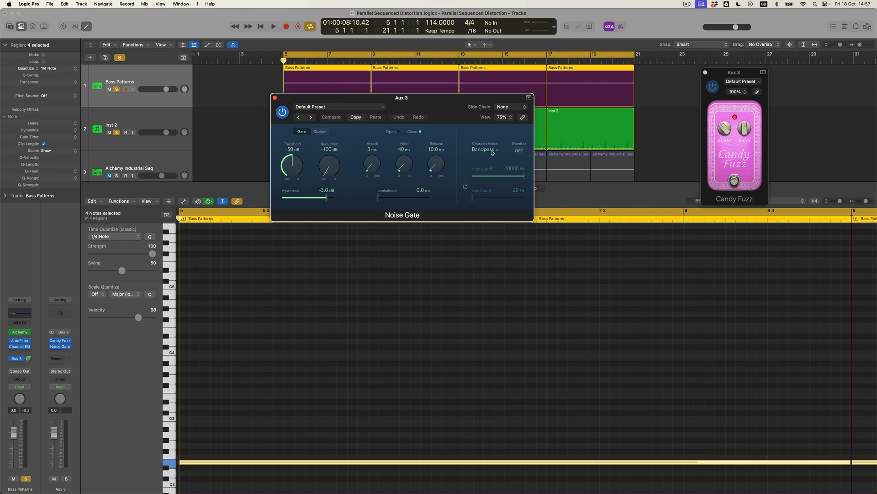
- Set the Noise Gate's side chain source to the Inst 2 instrument track
left_click(521, 107)
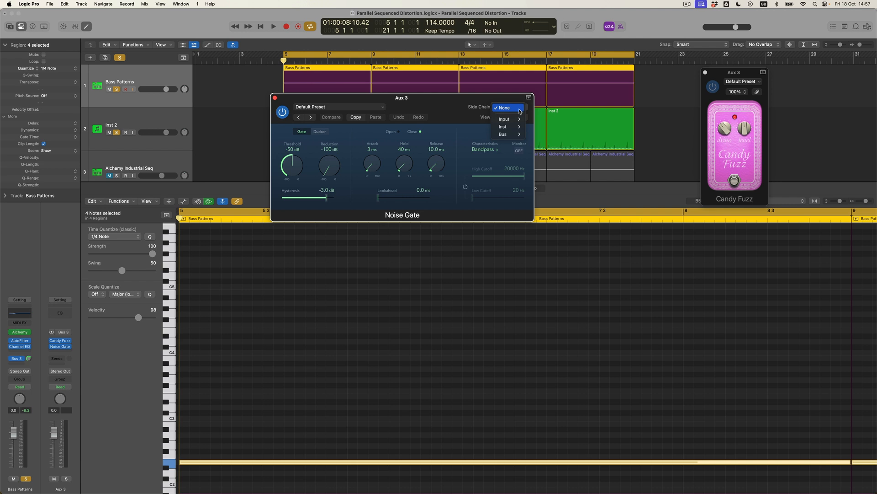
mouse_move(513, 127)
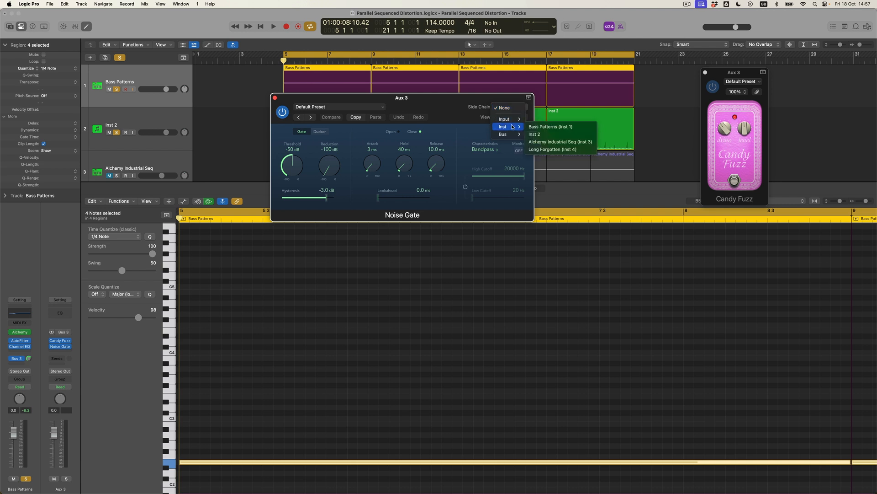
left_click(555, 136)
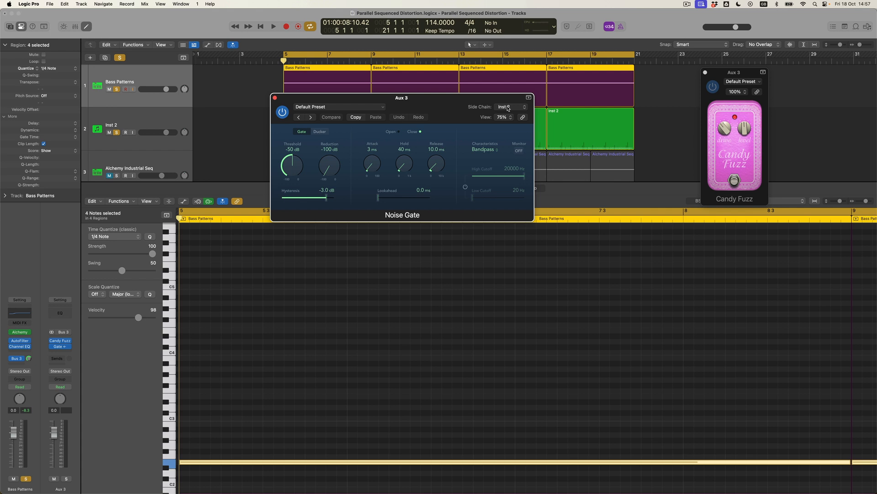
- Set the Noise Gate's threshold to -29 dB, attack and hold to 0 ms, and release to 14 ms
left_click_drag(299, 169, 303, 148)
left_click_drag(367, 163, 368, 173)
left_click_drag(408, 160, 408, 184)
- Set the Inst 2 track's output to No Output so it only triggers the gate
left_click(135, 123)
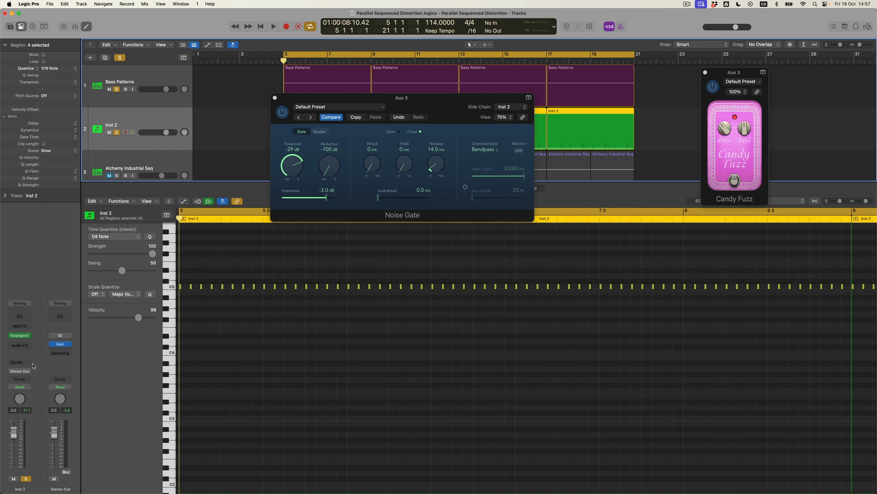
left_click(30, 373)
left_click(33, 385)
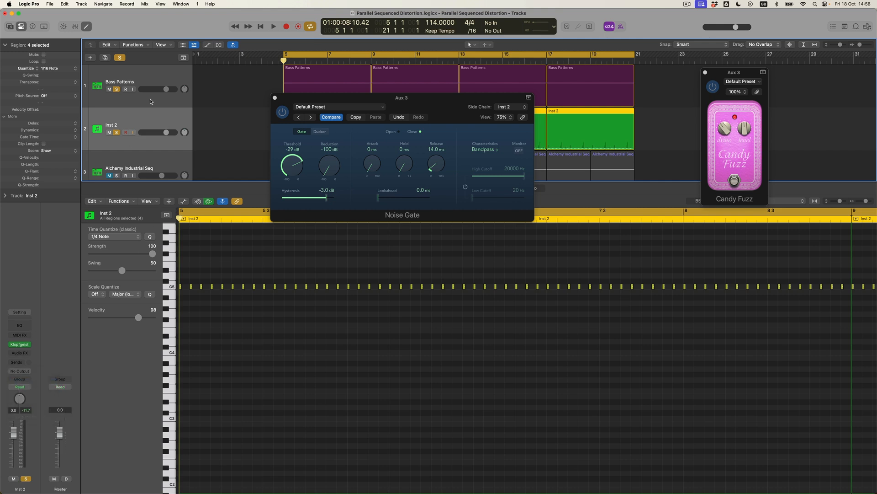
- Play the gated Bass Patterns loop while fine-tuning the Noise Gate's threshold to -35 dB and trying shorter and longer release times
left_click(145, 80)
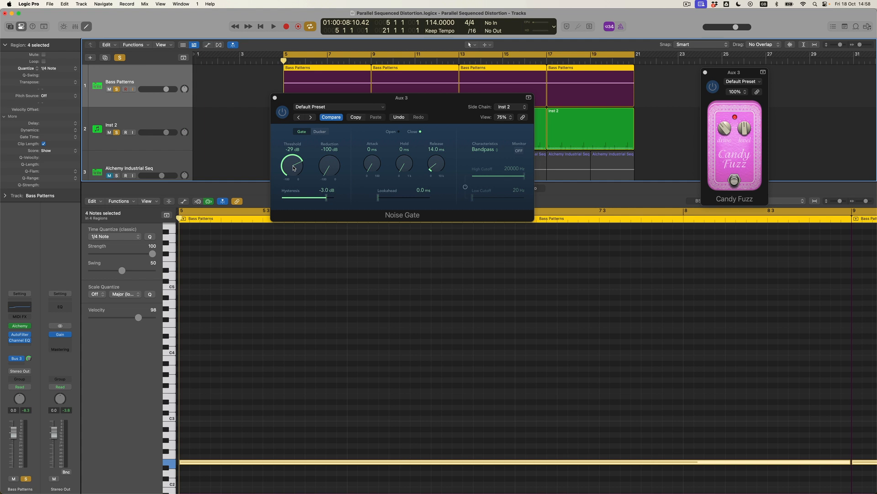
key("space")
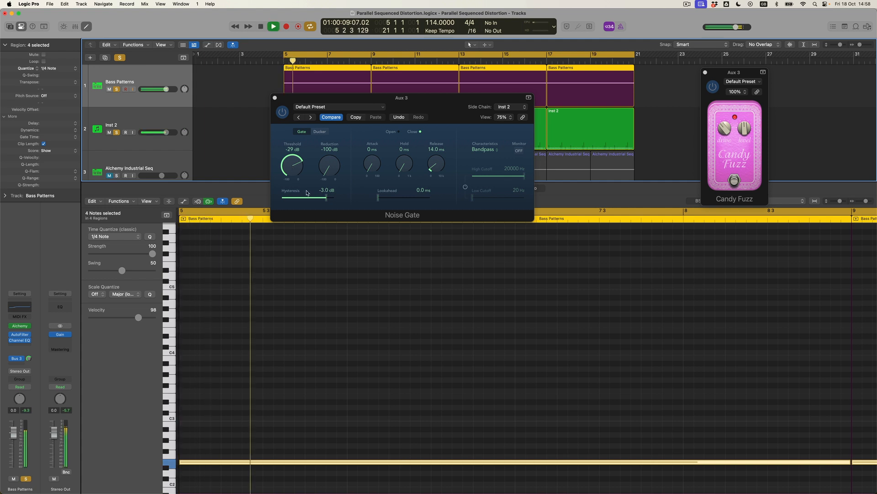
mouse_move(291, 163)
left_mouse_down()
mouse_move(293, 148)
mouse_move(293, 188)
mouse_move(296, 142)
mouse_move(296, 171)
left_mouse_up()
mouse_move(433, 165)
left_mouse_down()
mouse_move(430, 127)
mouse_move(434, 163)
left_mouse_up()
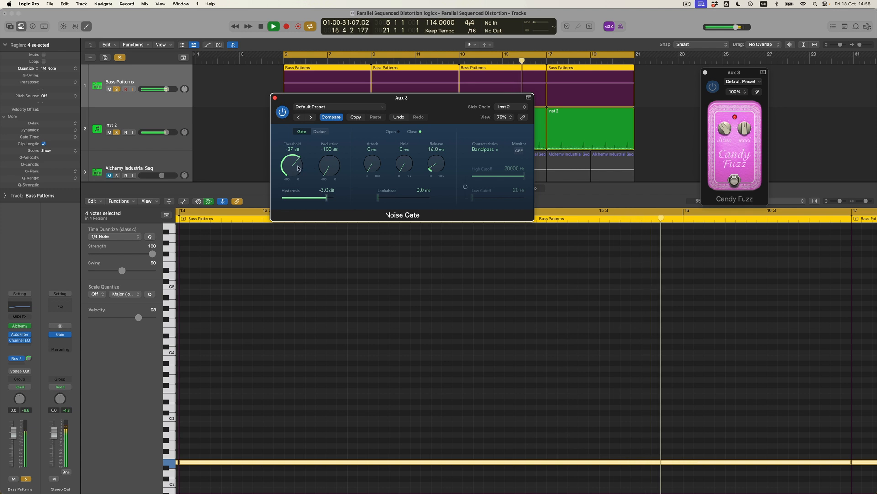
left_click_drag(298, 168, 299, 169)
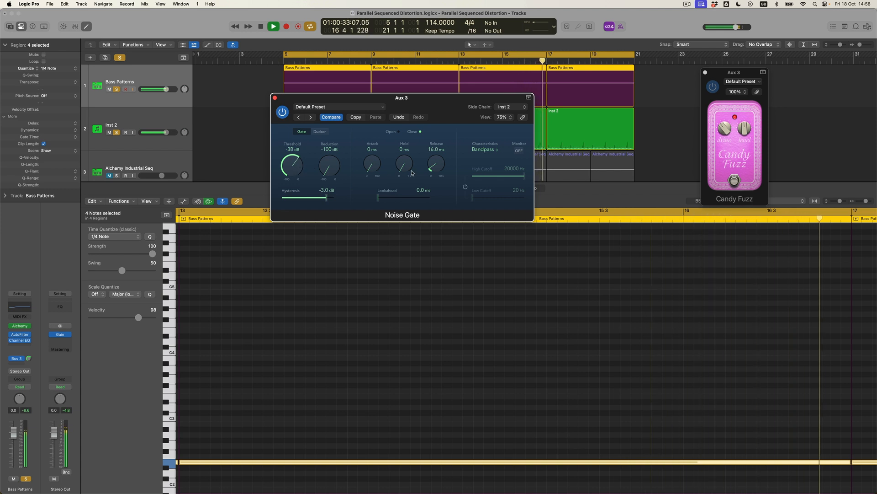
left_click_drag(436, 168, 436, 171)
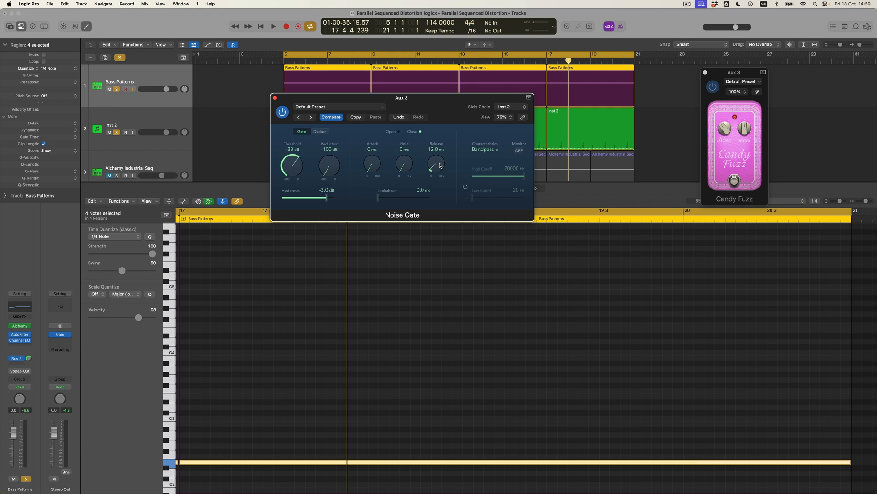
key("space")
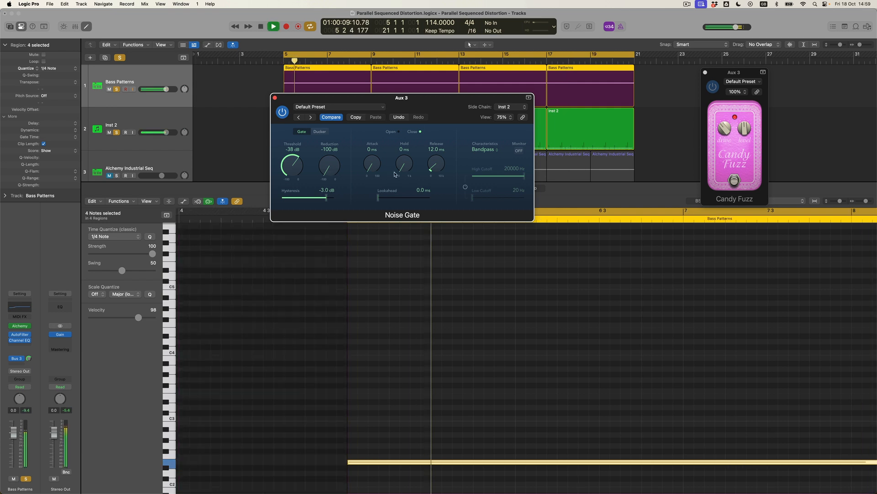
mouse_move(437, 167)
left_mouse_down()
mouse_move(442, 99)
mouse_move(441, 168)
left_mouse_up()
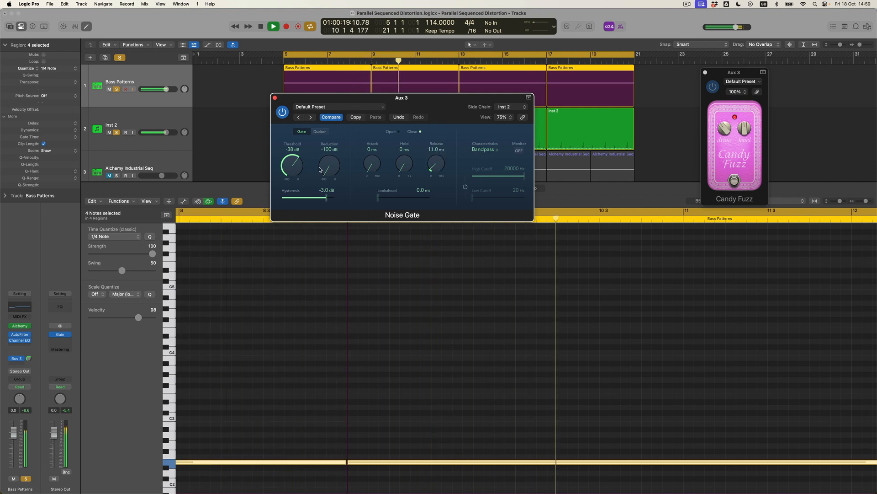
left_click_drag(298, 168, 300, 164)
mouse_move(434, 163)
left_mouse_down()
mouse_move(440, 96)
mouse_move(441, 155)
left_mouse_up()
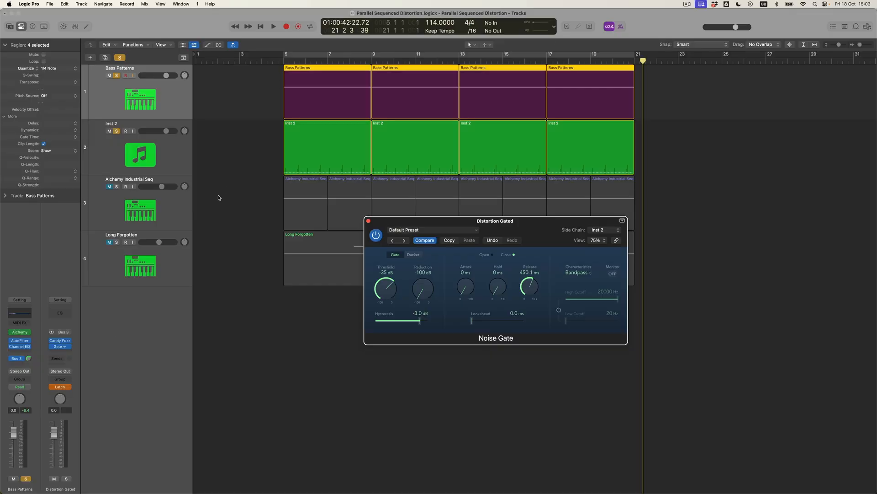
- Choose Latch automation for the Distortion Gated channel, place the playhead before bar 5, and lower the gate's release to 20 ms
left_click(70, 388)
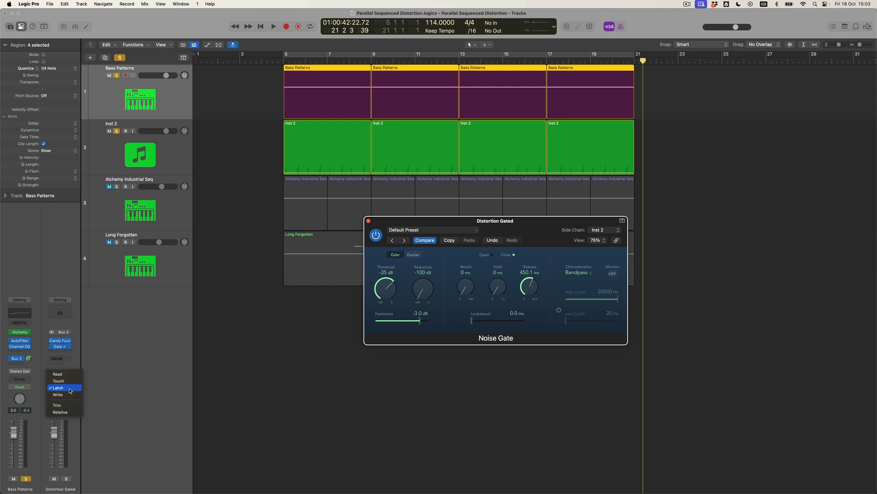
left_click(58, 388)
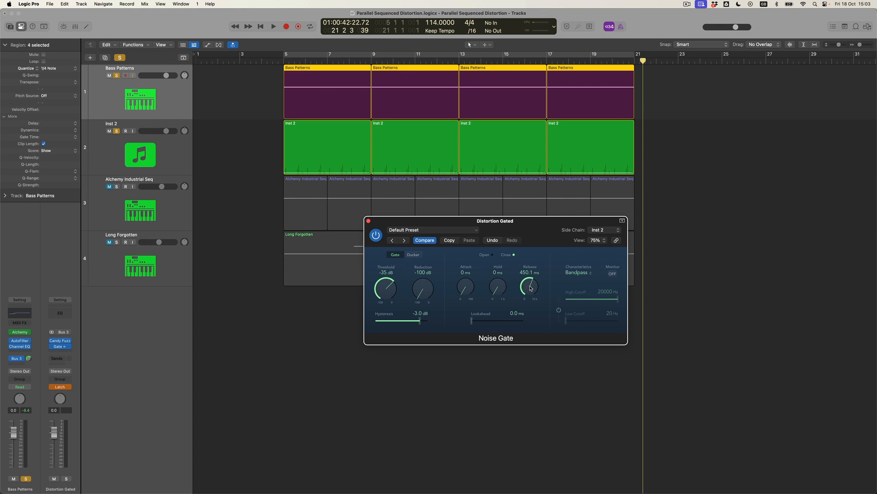
left_click(259, 61)
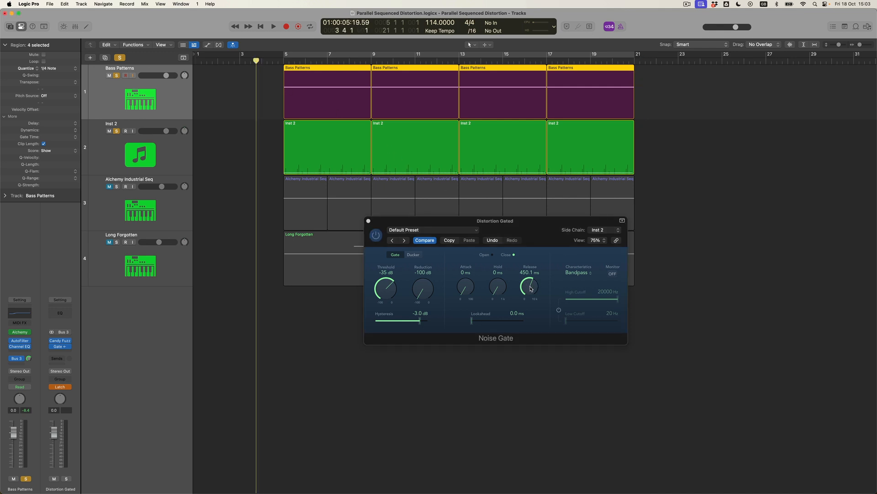
left_click_drag(529, 286, 533, 319)
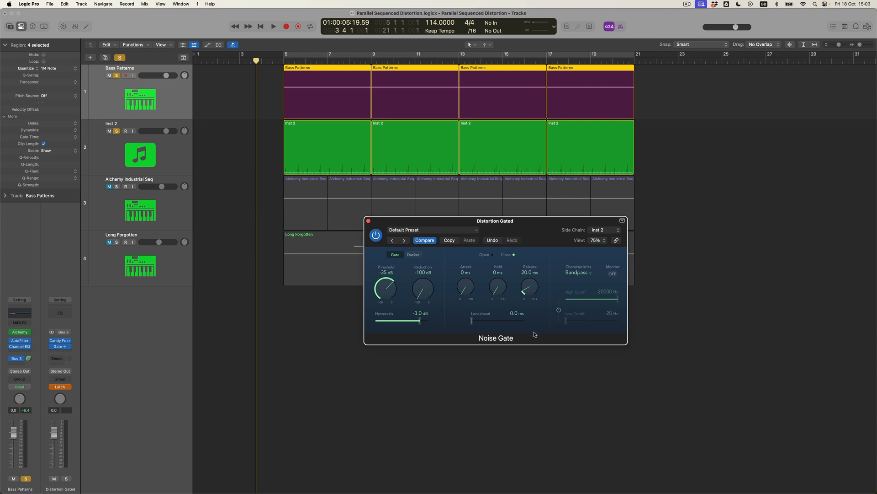
- Record release automation during playback, sweeping the gate's release up to about 6949 ms, and select the Distortion Gated track
key("space")
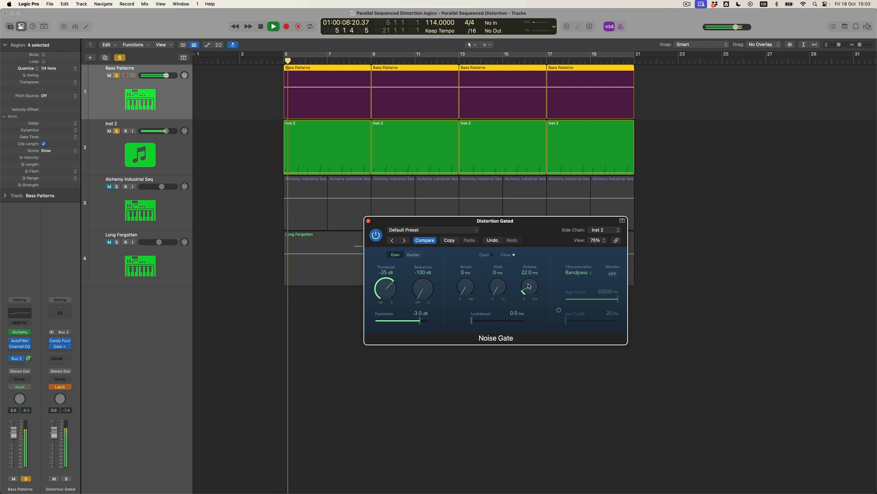
left_click_drag(529, 286, 529, 195)
key("space")
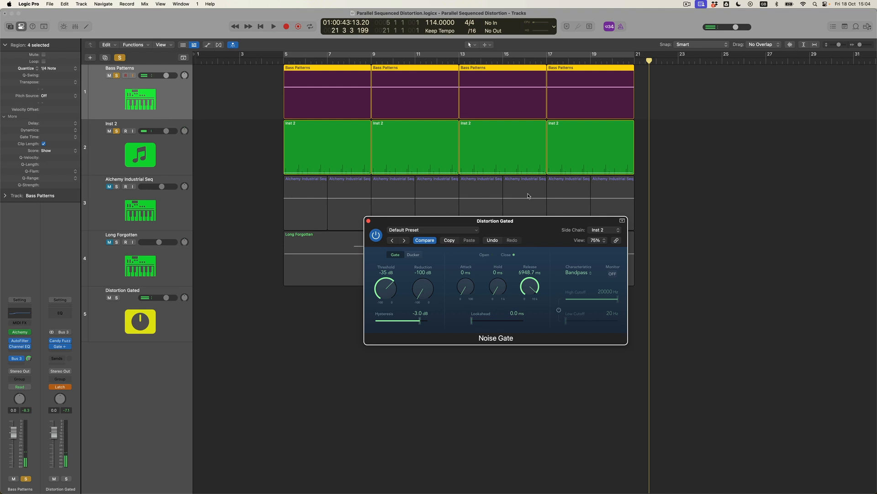
left_click(177, 327)
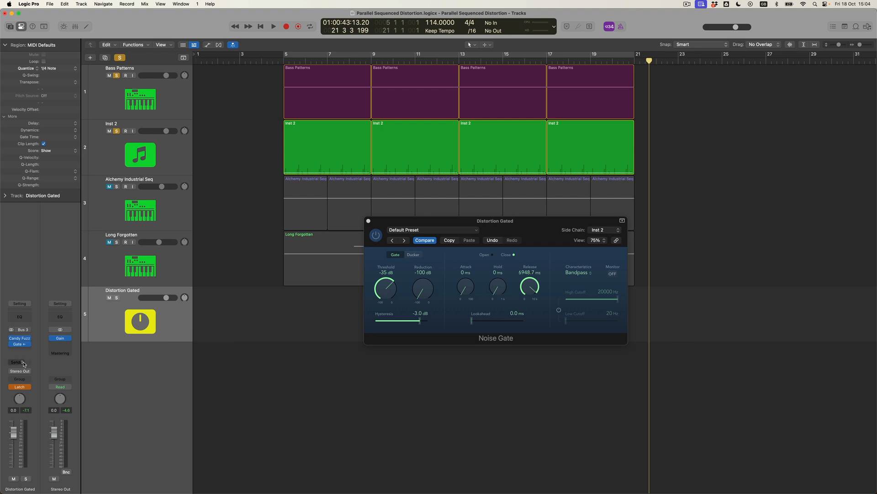
- Return the Distortion Gated channel to Read automation and close its Noise Gate window
left_click(30, 387)
left_click(22, 374)
left_click(368, 221)
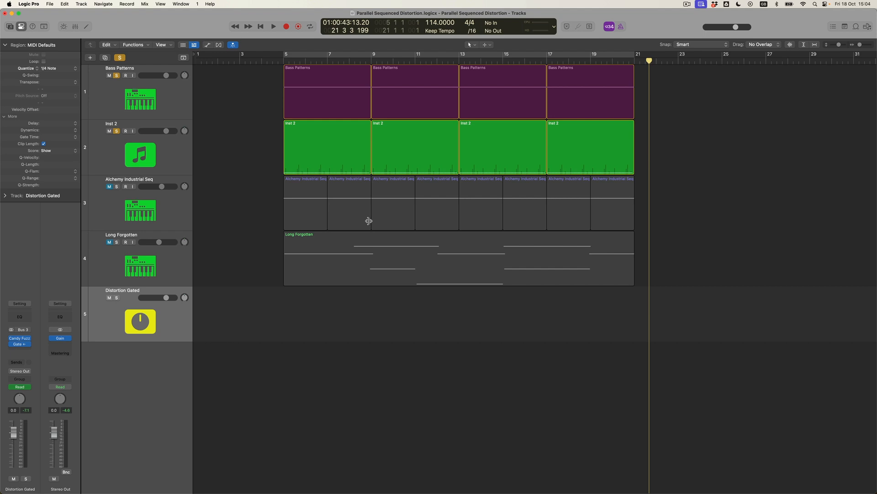
- Show track automation and display the Noise Gate: Release lane on the Distortion Gated track
key("a")
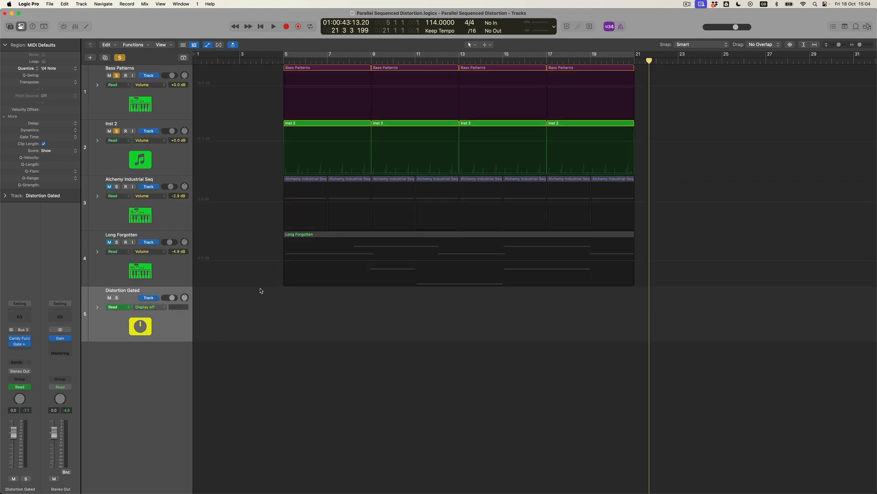
left_click(166, 308)
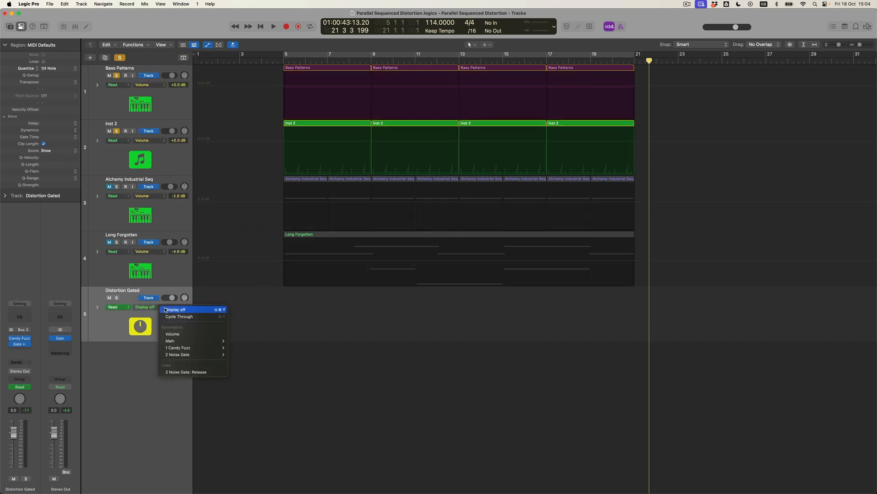
left_click(194, 373)
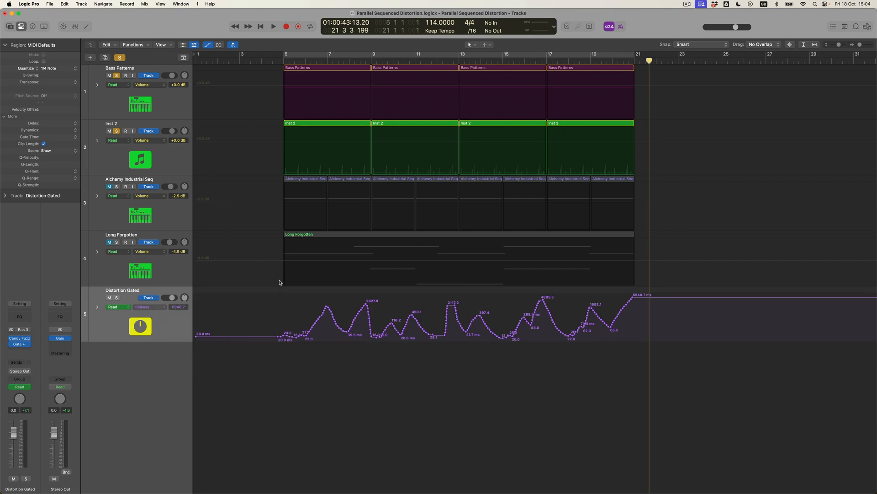
- Create a region from bar 5 to bar 21 on the Distortion Gated track with the Pencil tool, and hide the automation lanes
key("t")
left_click(291, 289)
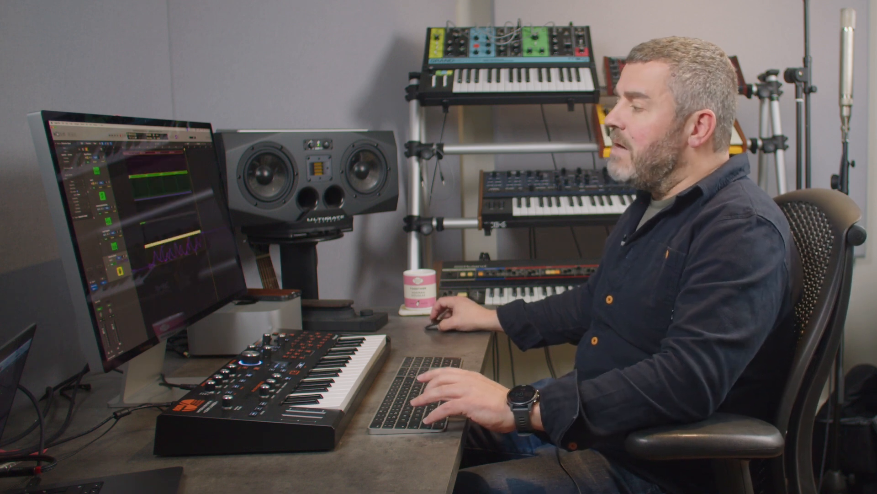
key("a")
key("t")
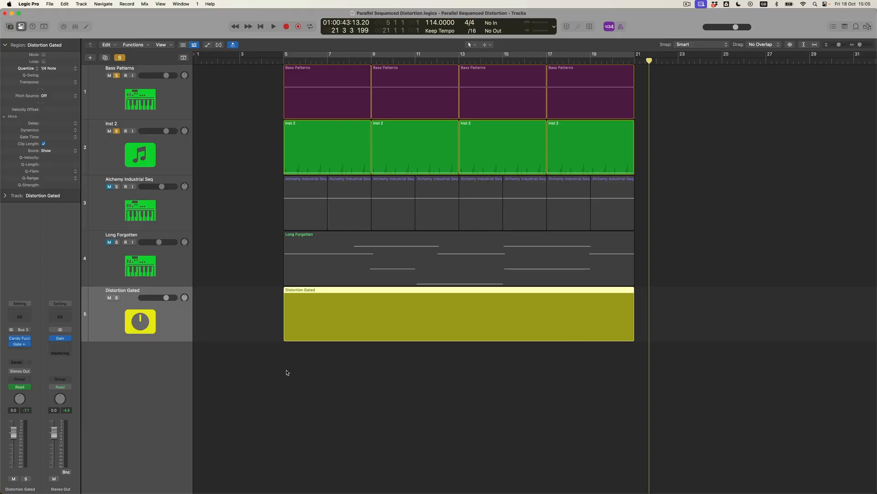
- Insert a stereo AutoFilter after the gate on the Distortion Gated channel
left_click(26, 350)
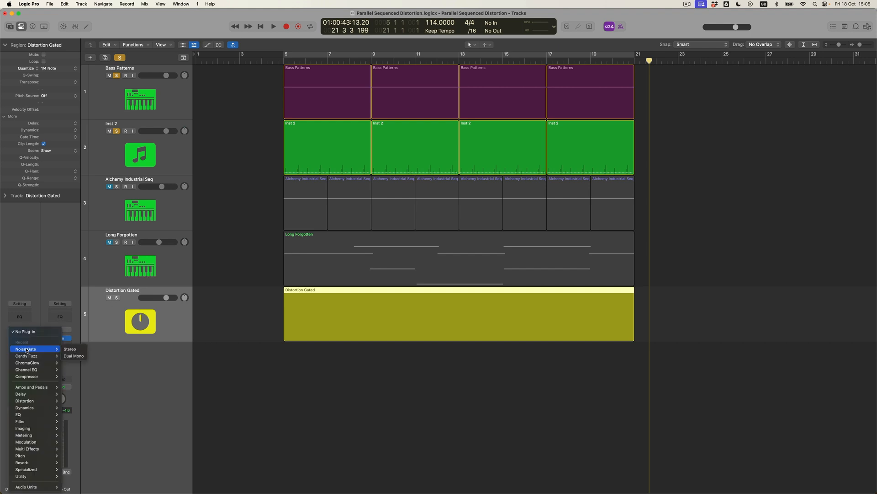
mouse_move(39, 391)
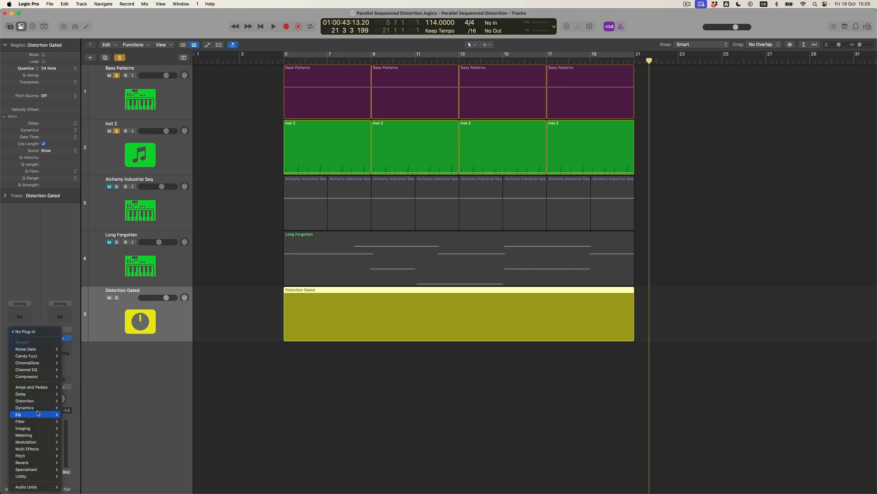
mouse_move(36, 422)
mouse_move(83, 423)
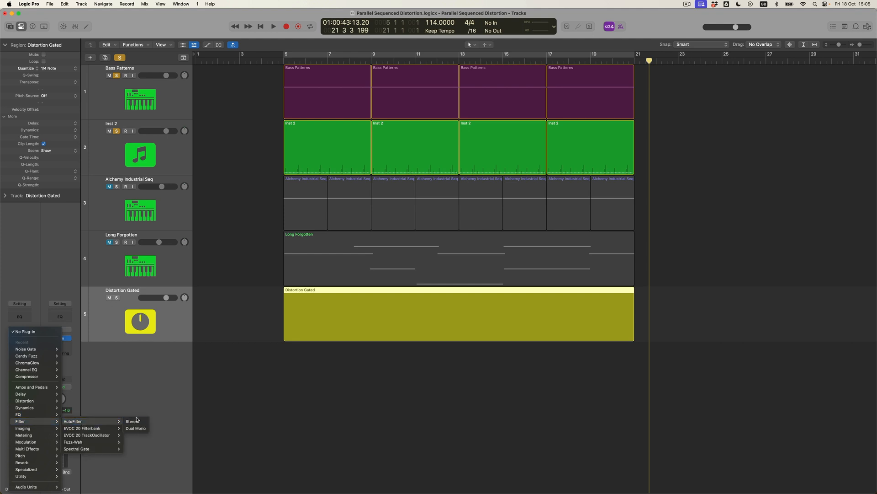
left_click(138, 421)
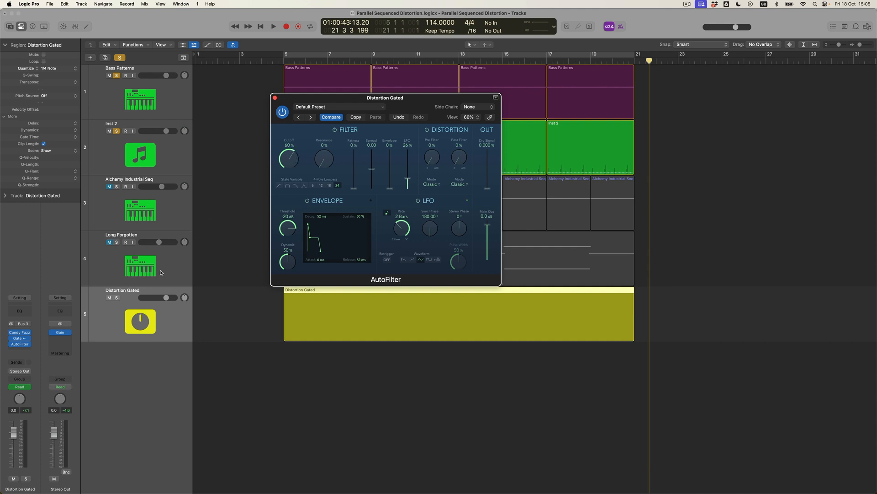
- Solo the Distortion Gated track and play it with a cycle range from bar 5 to bar 21
left_click(117, 298)
left_click_drag(288, 57, 646, 130)
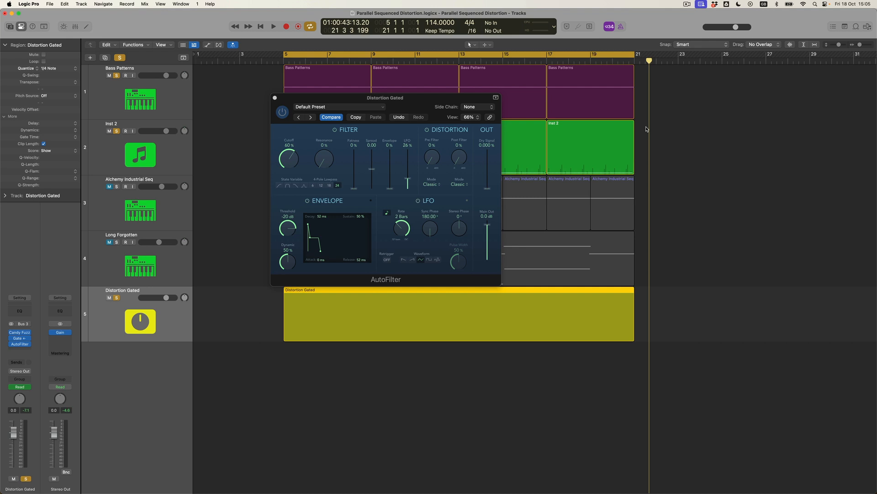
key("space")
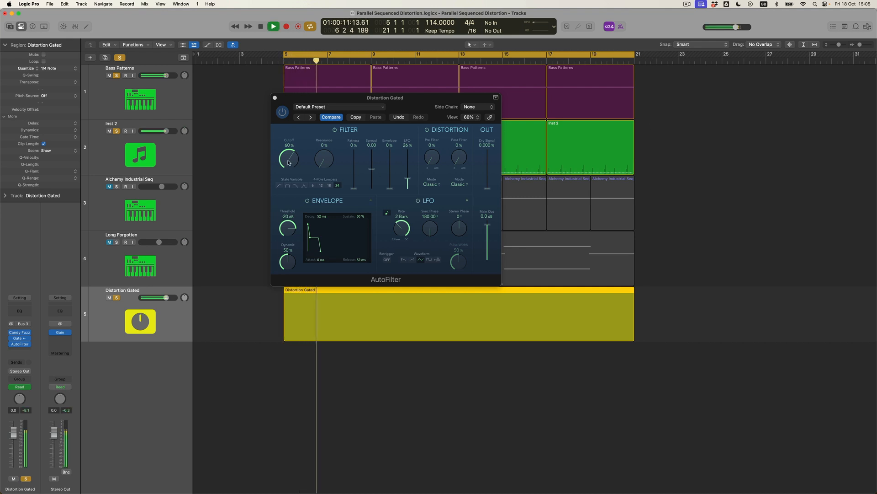
- Set the AutoFilter's cutoff to 52%, resonance to 10%, LFO amount to 46% and post-filter distortion to 24% while listening to the loop
left_click_drag(288, 162, 288, 166)
left_click_drag(409, 181, 412, 173)
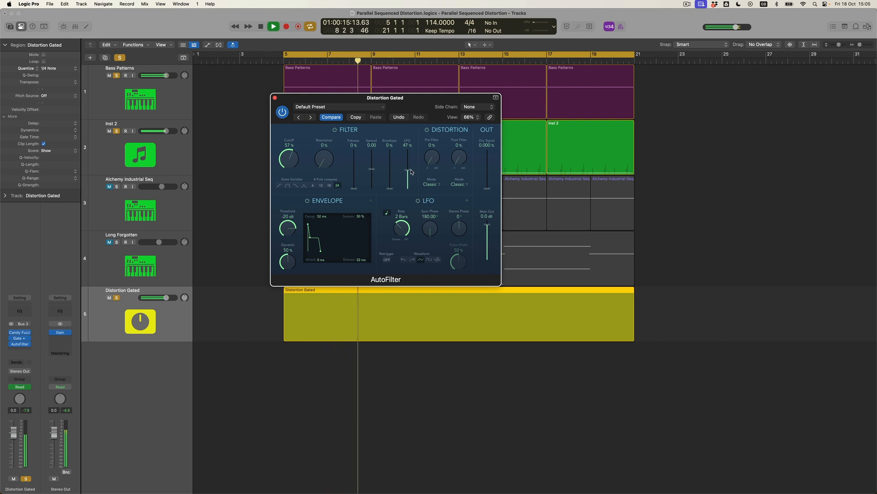
left_click_drag(339, 98, 545, 216)
left_click_drag(495, 271, 495, 274)
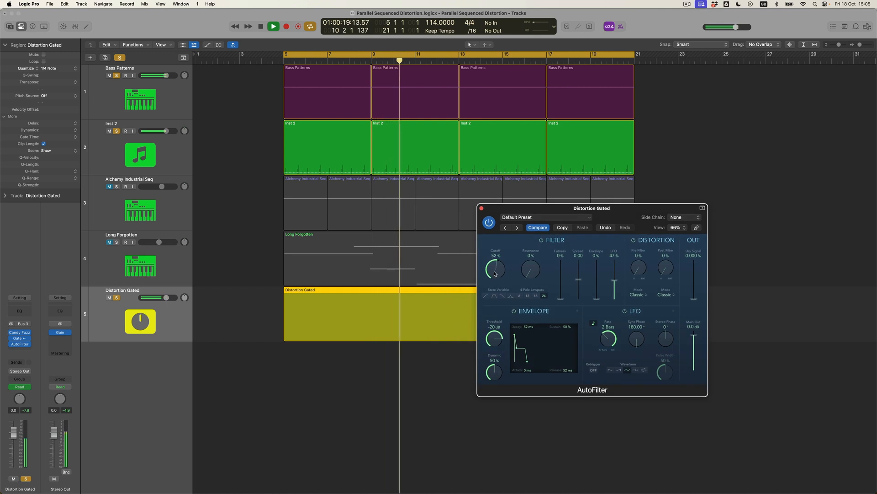
left_click_drag(616, 281, 616, 282)
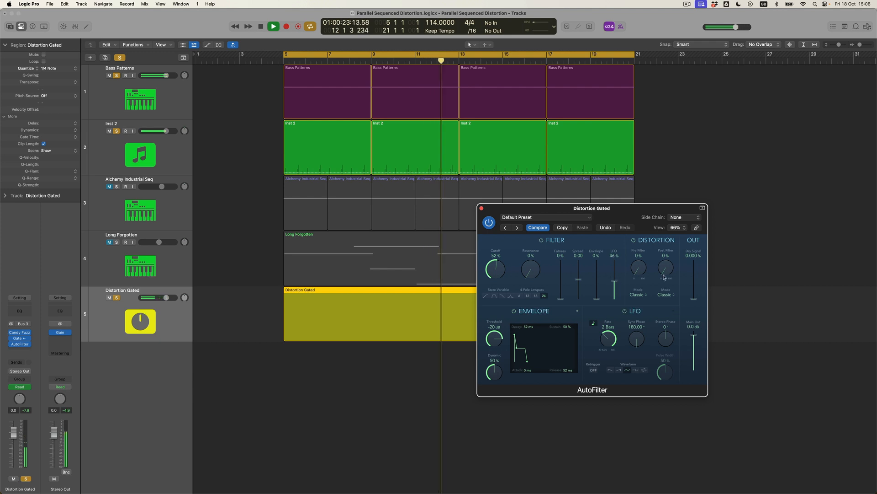
left_click_drag(666, 271, 667, 266)
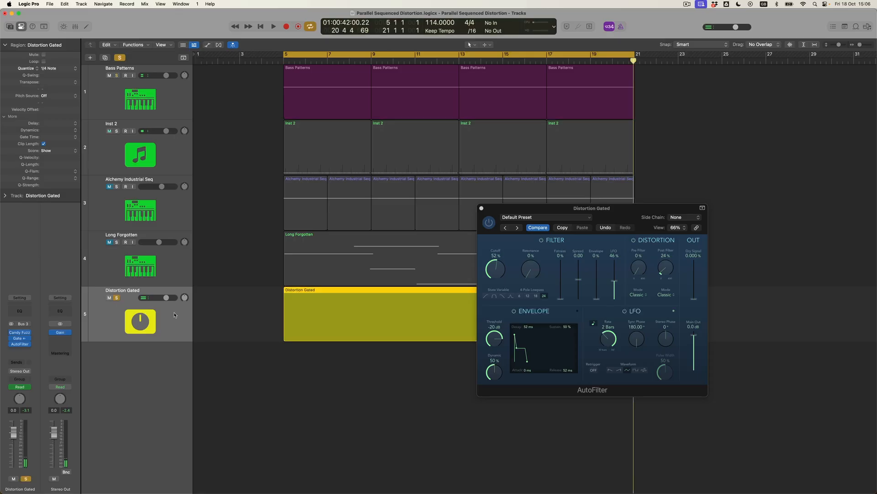
key("space")
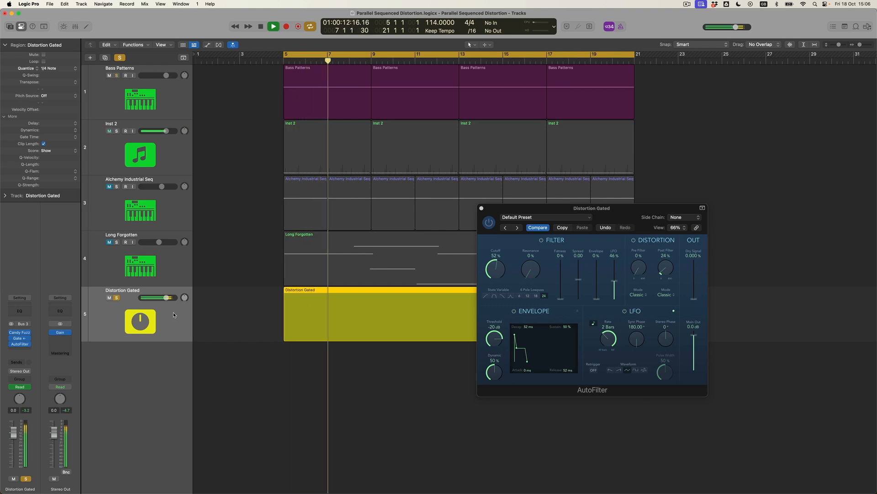
left_click_drag(531, 270, 533, 261)
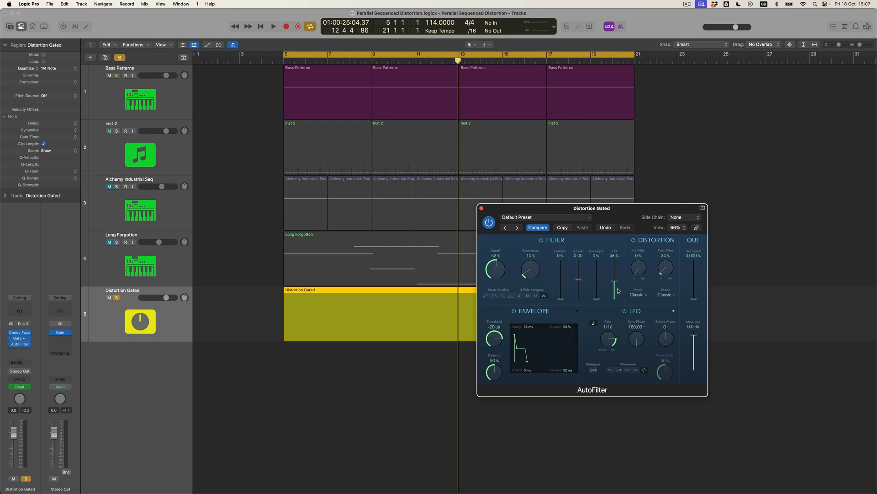
- Play the loop and set the AutoFilter's LFO rate to 1/8, LFO amount to about 42% and post-filter distortion to 40%
key("Return")
key("space")
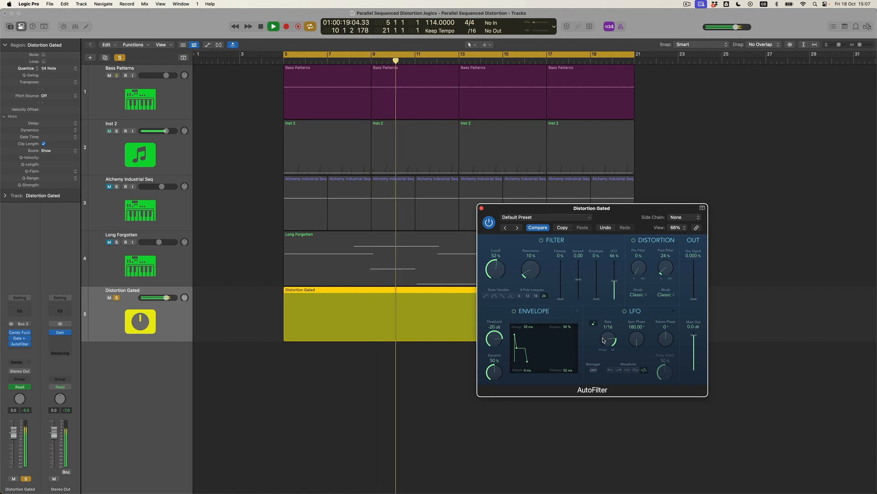
left_click_drag(603, 339, 603, 347)
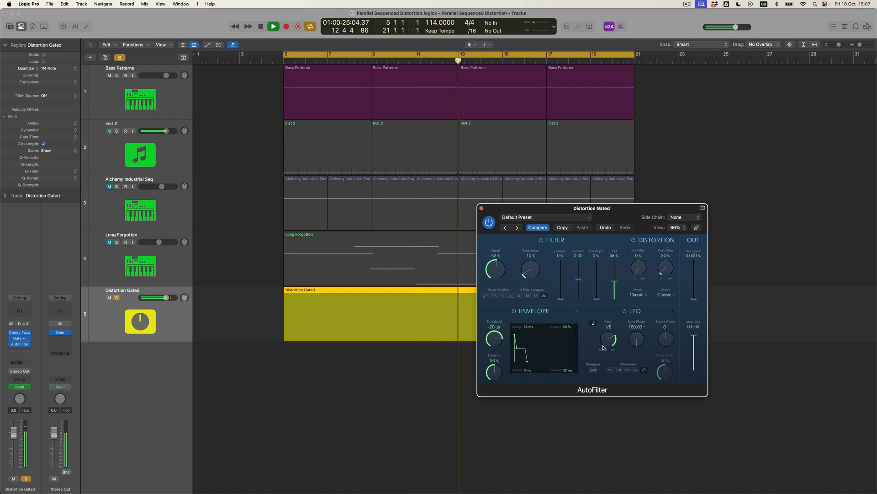
left_click_drag(617, 282, 617, 284)
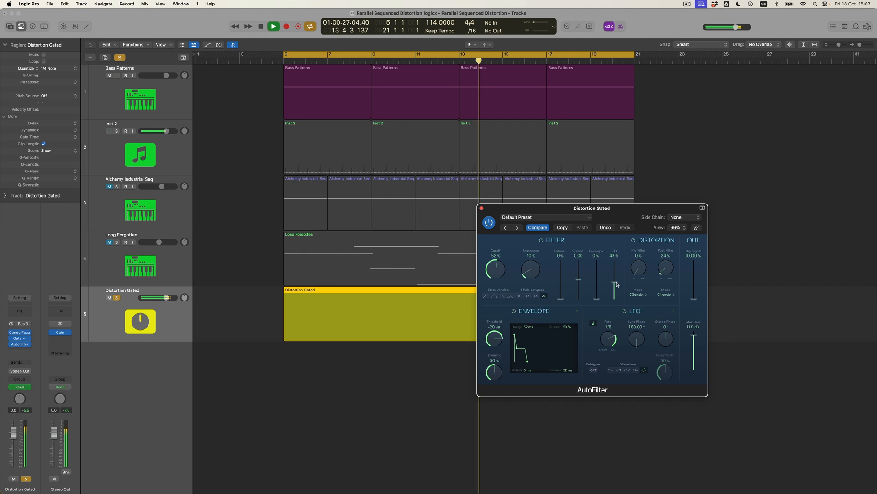
left_click_drag(666, 269, 665, 265)
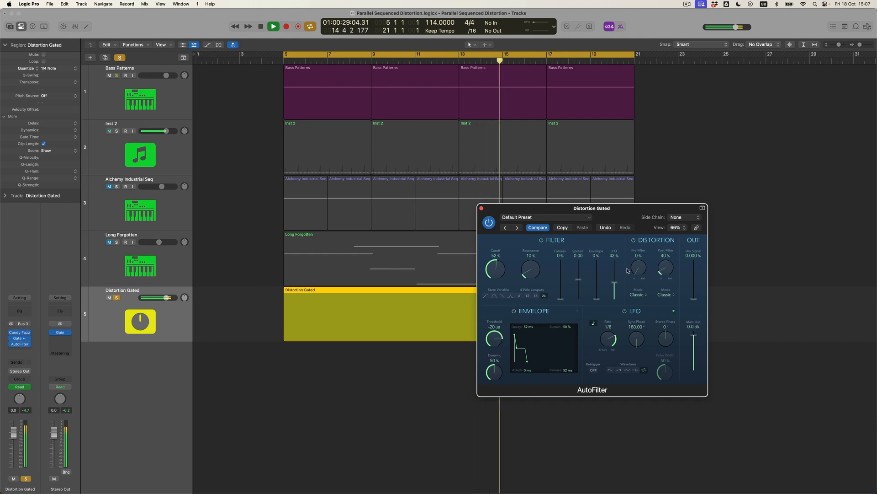
- Reduce the AutoFilter's LFO amount to about 36% and raise its cutoff to 56% during playback
left_click_drag(615, 284, 615, 287)
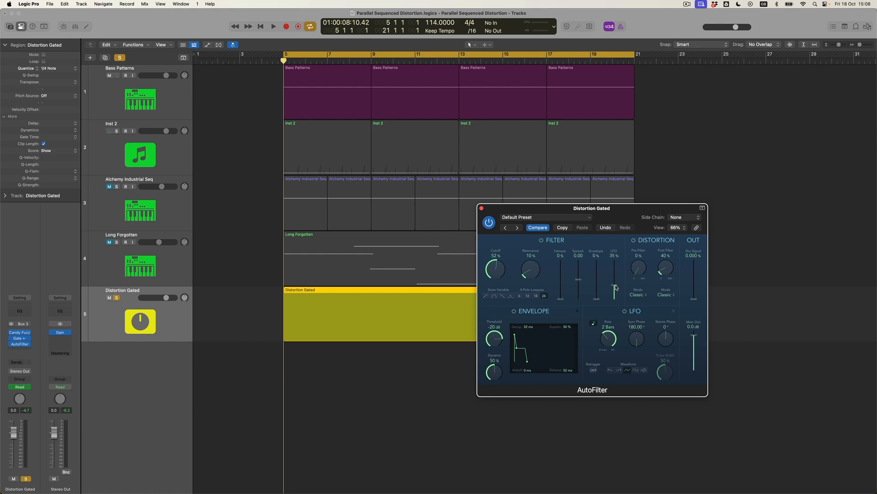
key("space")
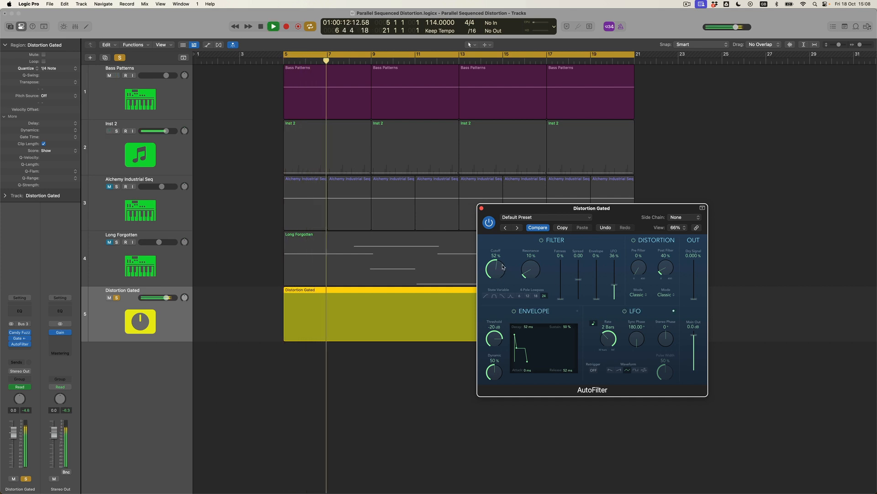
left_click_drag(500, 268, 504, 263)
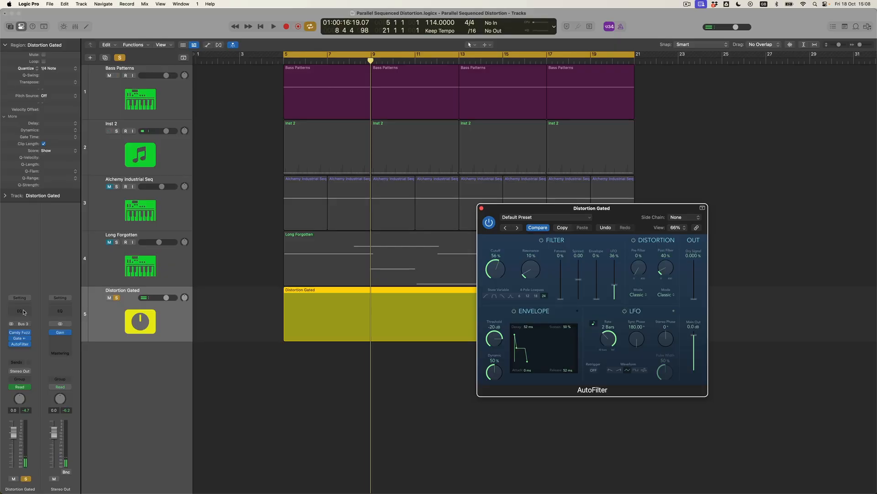
- Add a Channel EQ with a 131 Hz low cut and a stereo Tremolo at a 1/1 rate to the Distortion Gated channel
left_click(24, 311)
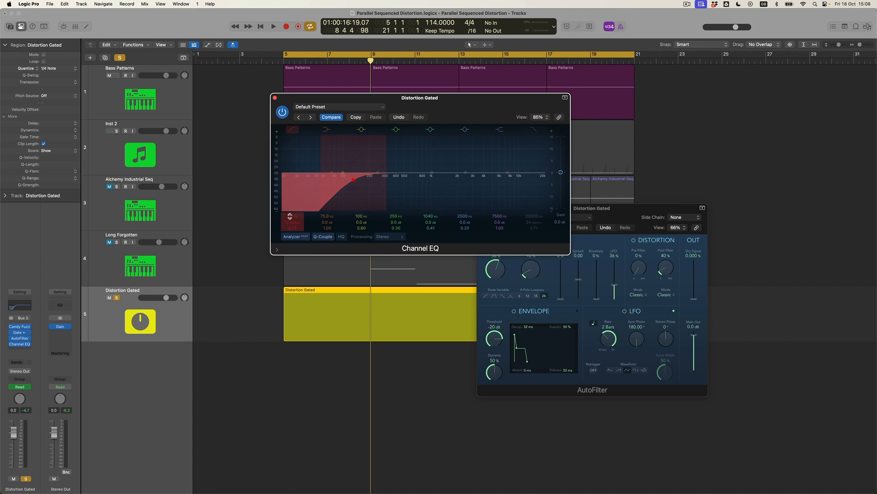
left_click(25, 350)
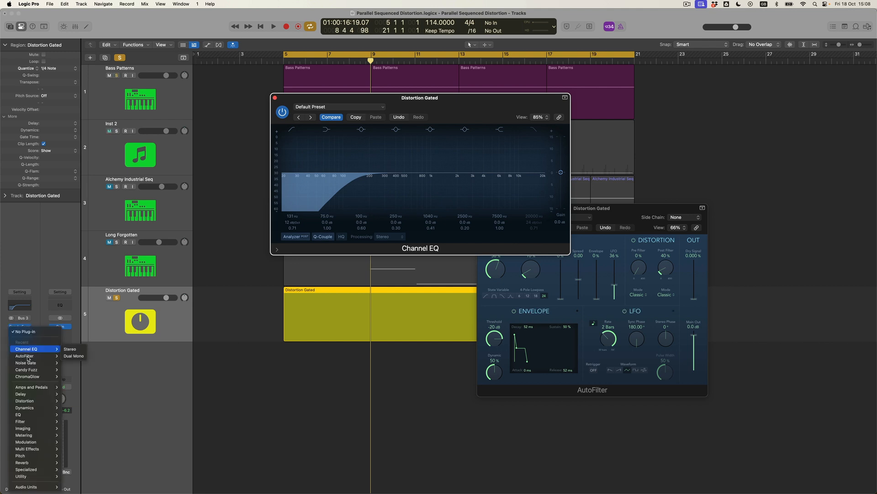
mouse_move(41, 442)
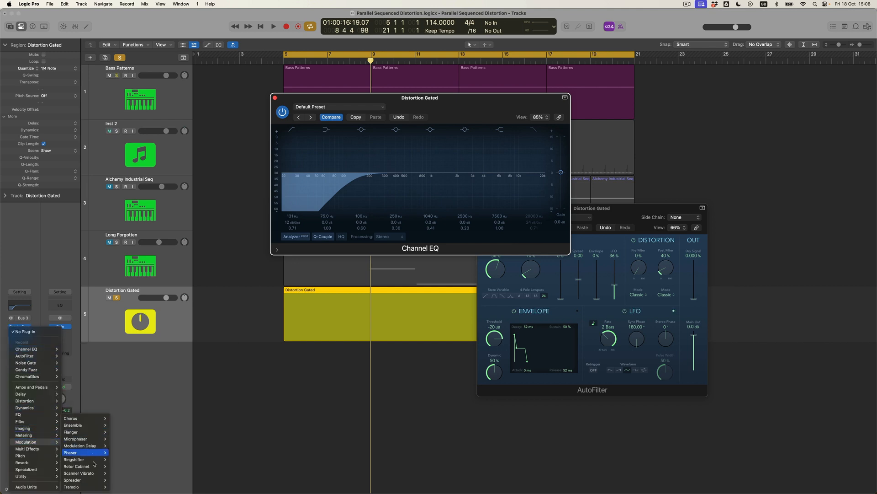
left_click(118, 480)
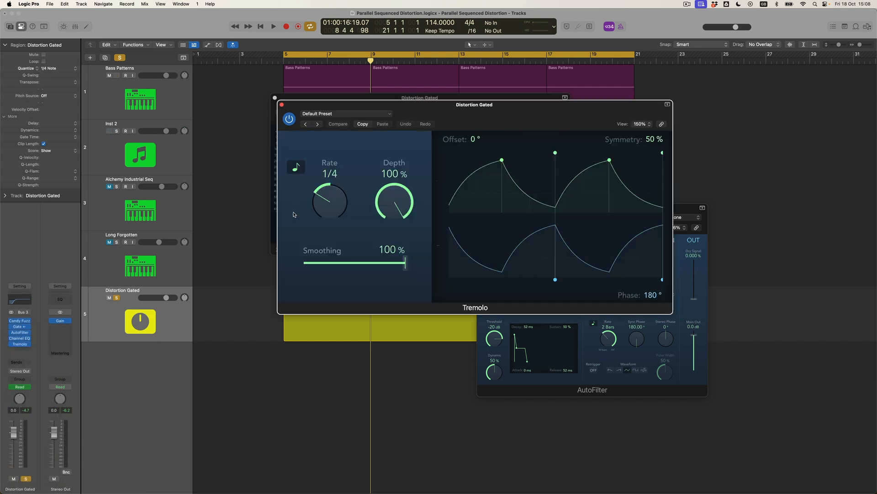
left_click_drag(354, 108, 313, 145)
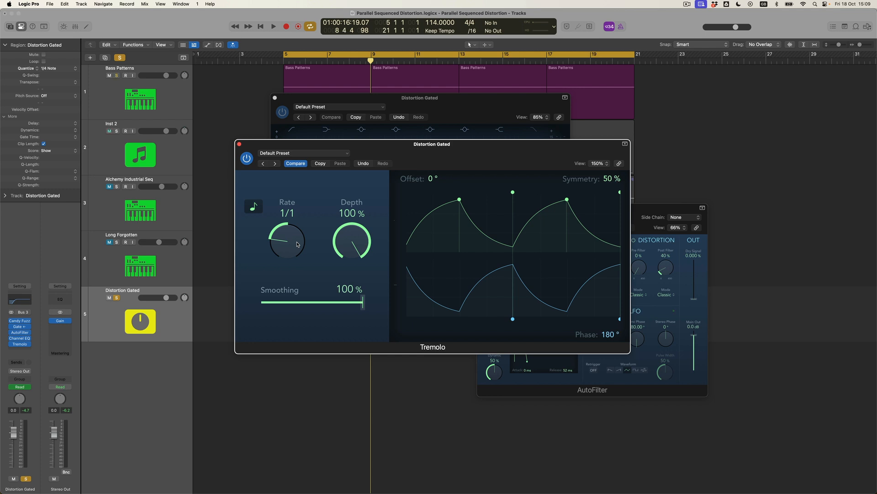
- Play the loop and solo Bass Patterns alongside Distortion Gated to hear the processed distortion with the bass
key("space")
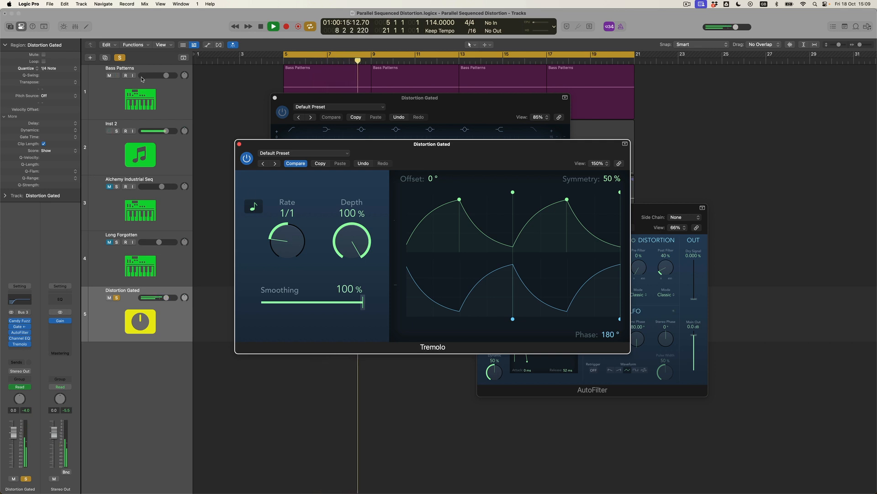
left_click(117, 76)
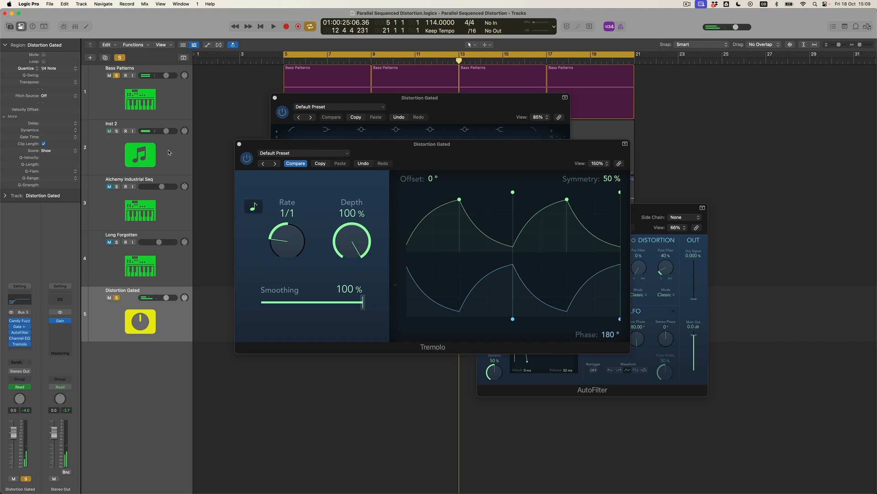
- Rename the Inst 2 track as Tick and set its output to Stereo Output
double_click(115, 123)
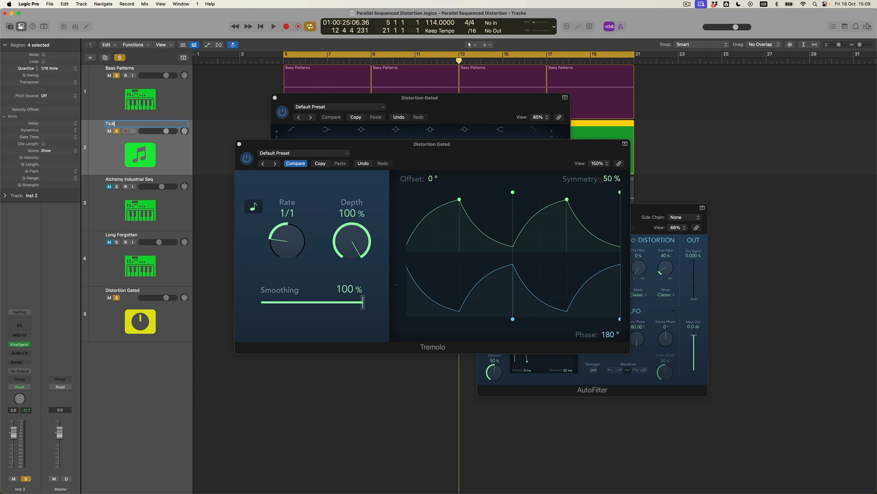
left_click(30, 374)
mouse_move(31, 380)
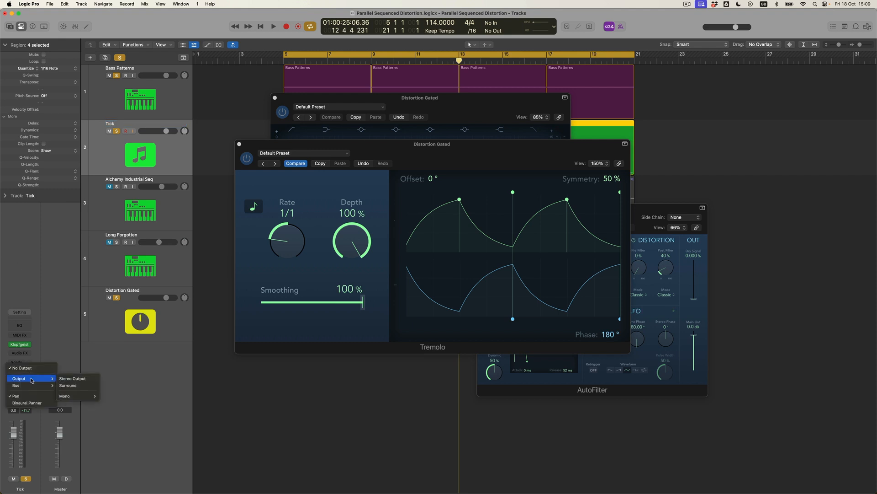
left_click(74, 379)
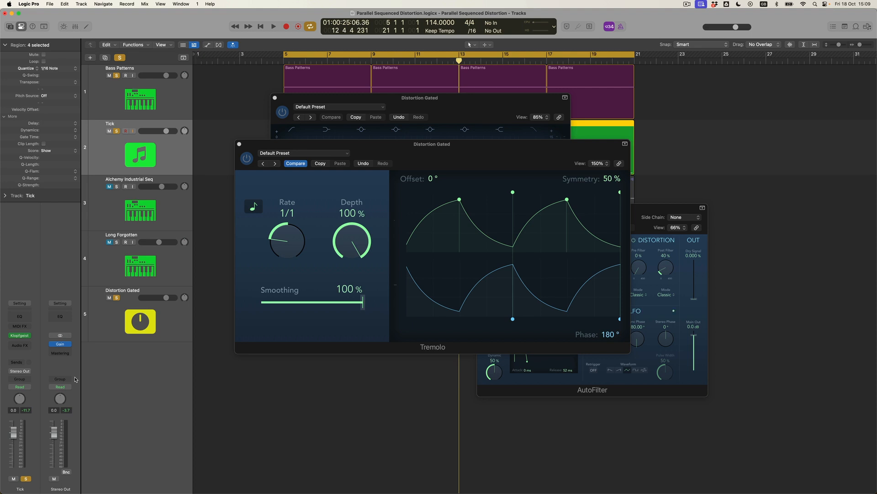
- Play the loop from its start and add a send from the Tick track to Bus 2 (Rev)
key("space")
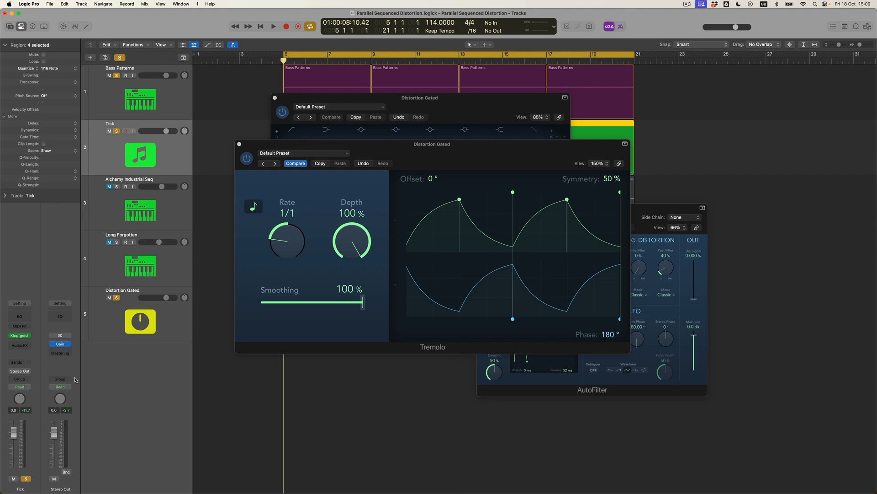
key("space")
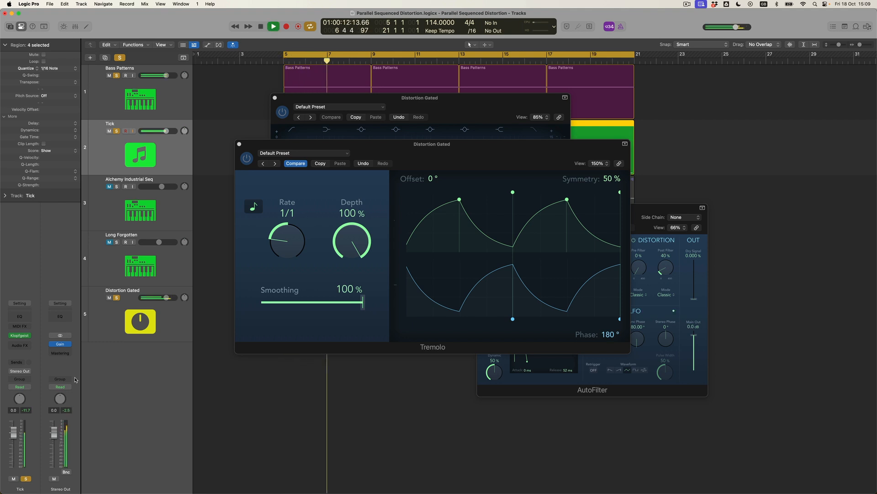
left_click(20, 363)
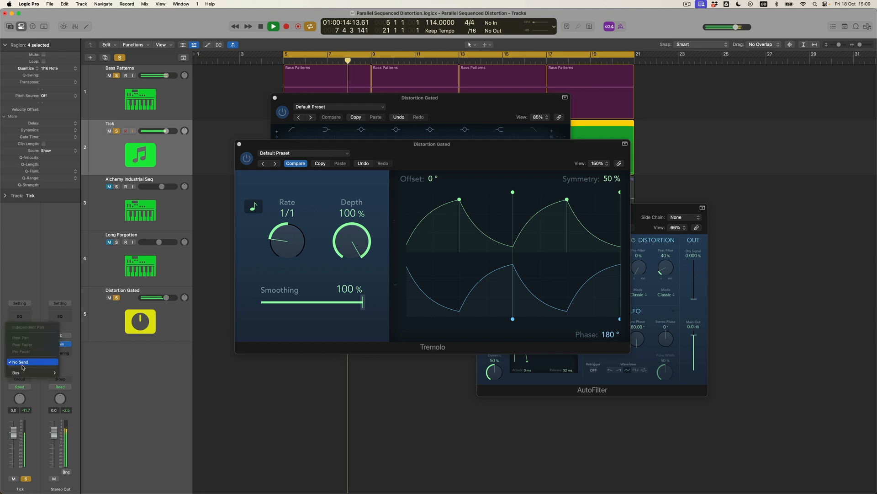
mouse_move(23, 372)
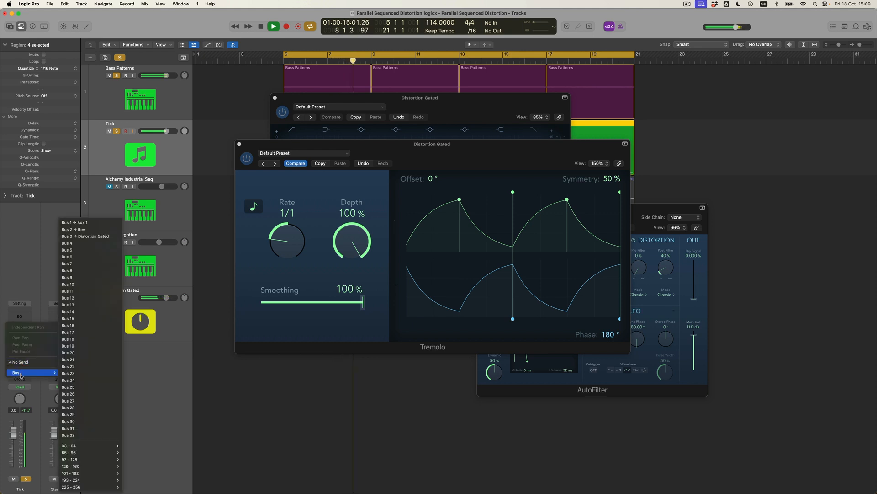
left_click(82, 229)
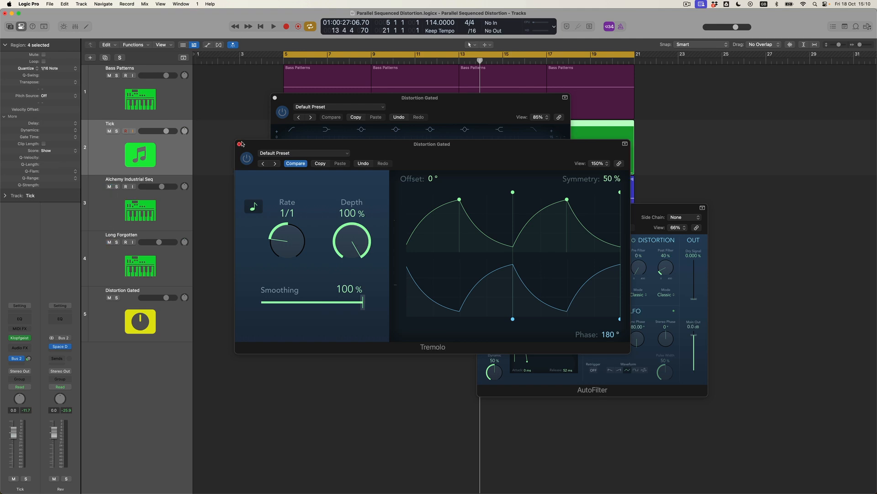
- Close the open Tremolo, Channel EQ and AutoFilter plug-in windows to clear the arrangement view
left_click(240, 144)
left_click(275, 97)
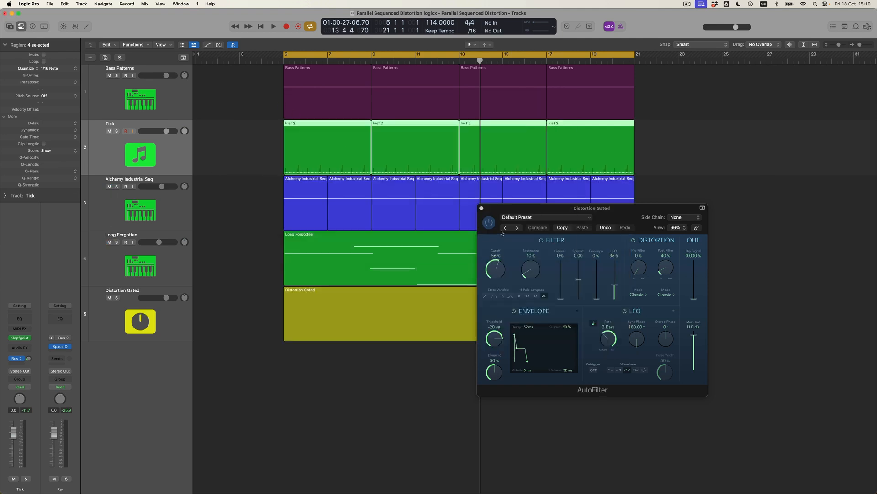
left_click(482, 209)
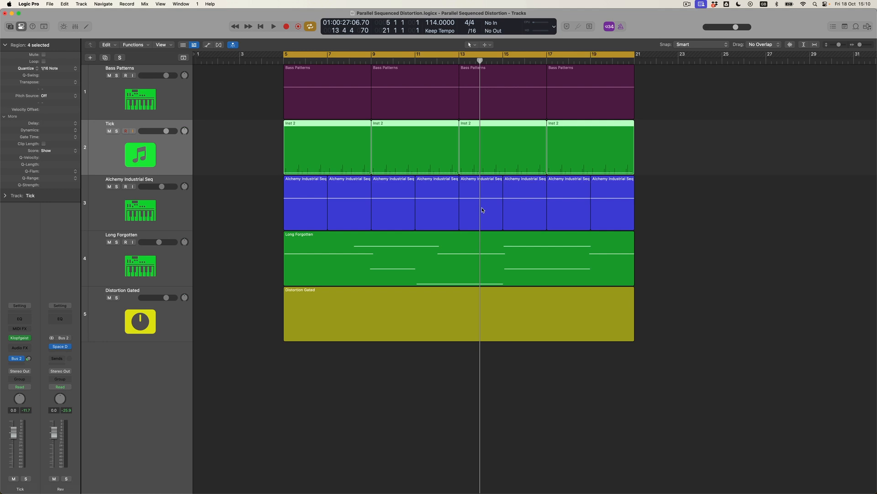
- Play the full mix from the loop start with Distortion Gated muted, and unmute it during playback to compare
key("Return")
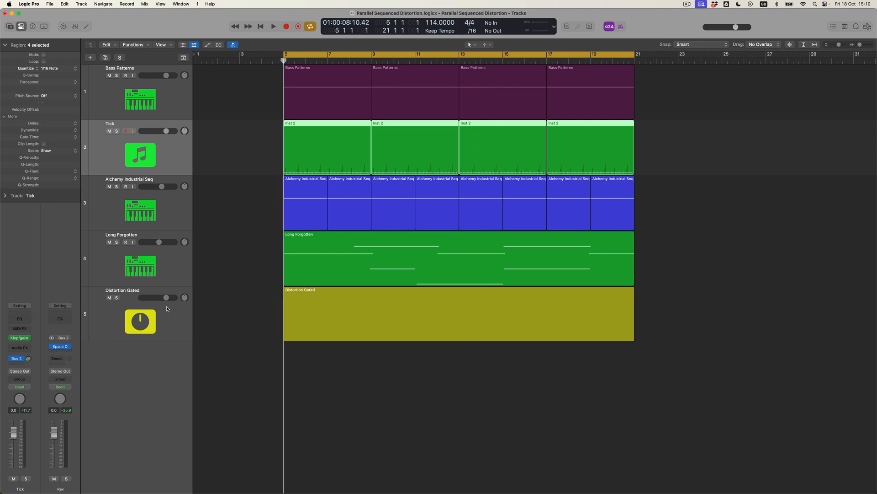
left_click(109, 298)
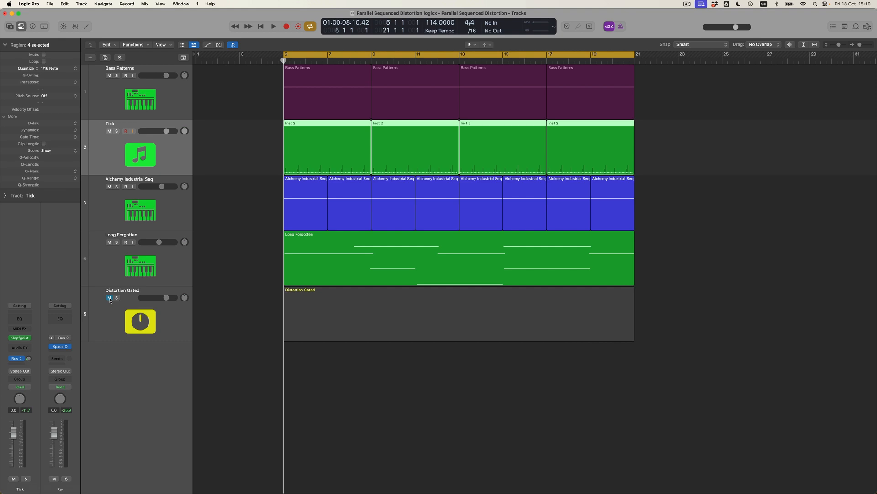
key("space")
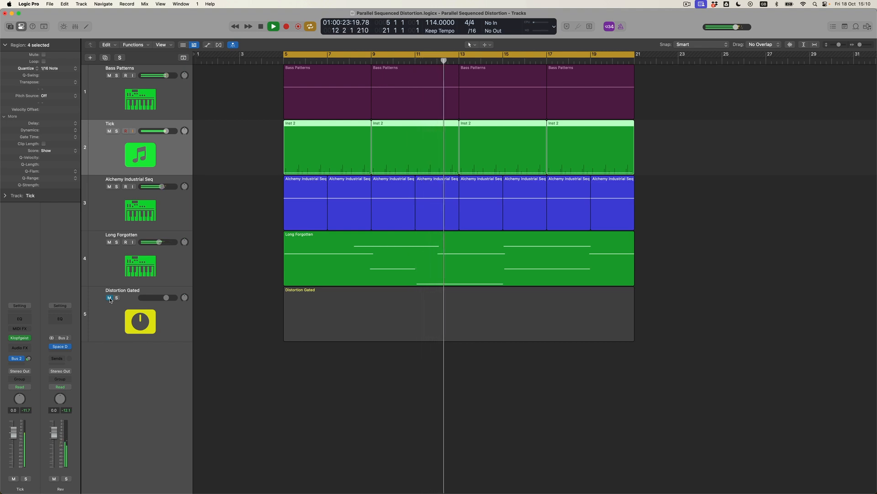
left_click(109, 298)
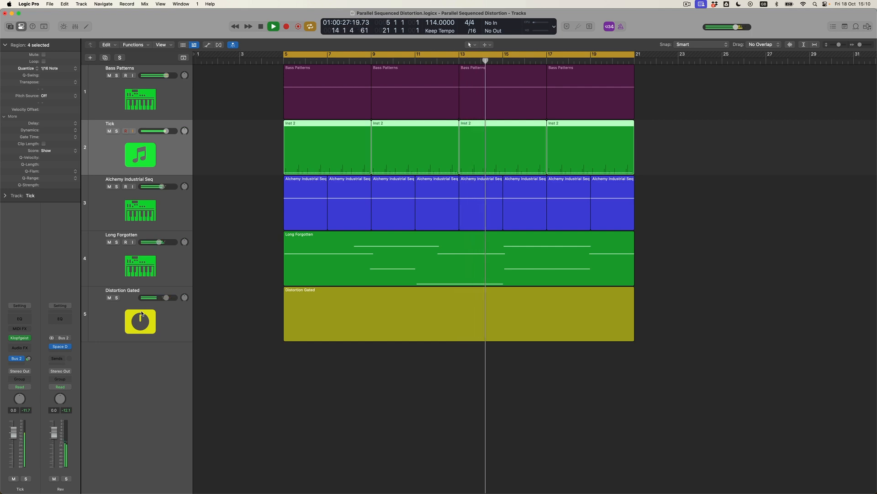
- Send the Distortion Gated channel to Bus 2 (Rev) at about -20.2 dB and lower its volume to -5.0 dB
left_click(169, 315)
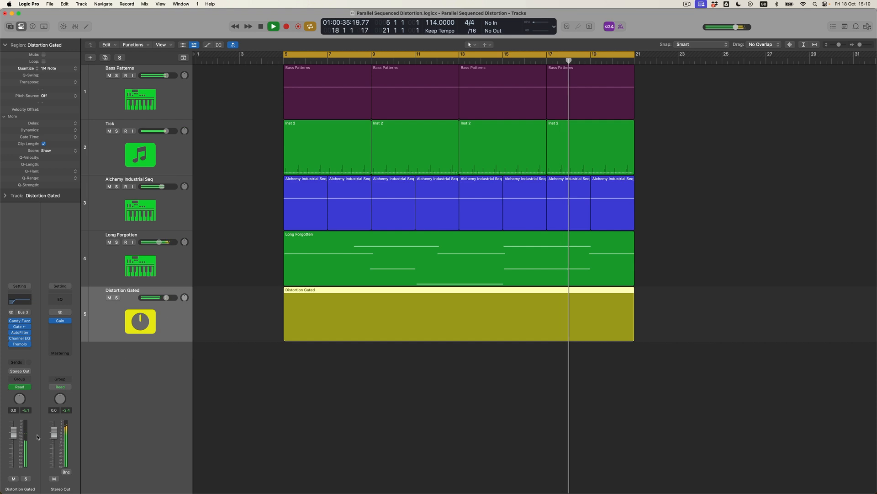
left_click_drag(14, 432, 14, 441)
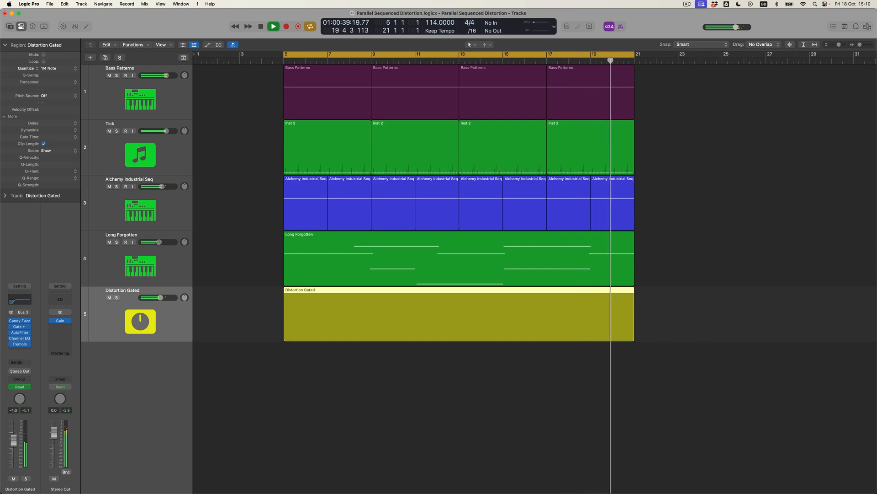
left_click(22, 362)
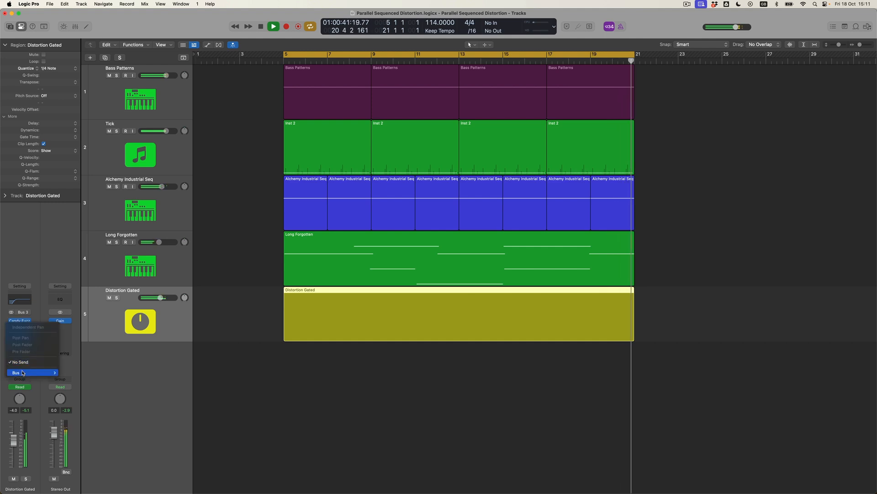
mouse_move(41, 372)
left_click(69, 229)
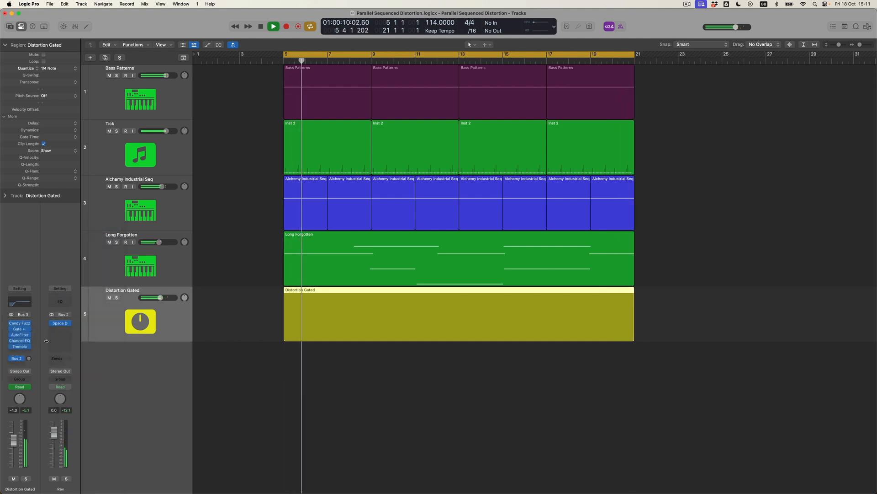
left_click_drag(29, 358, 29, 346)
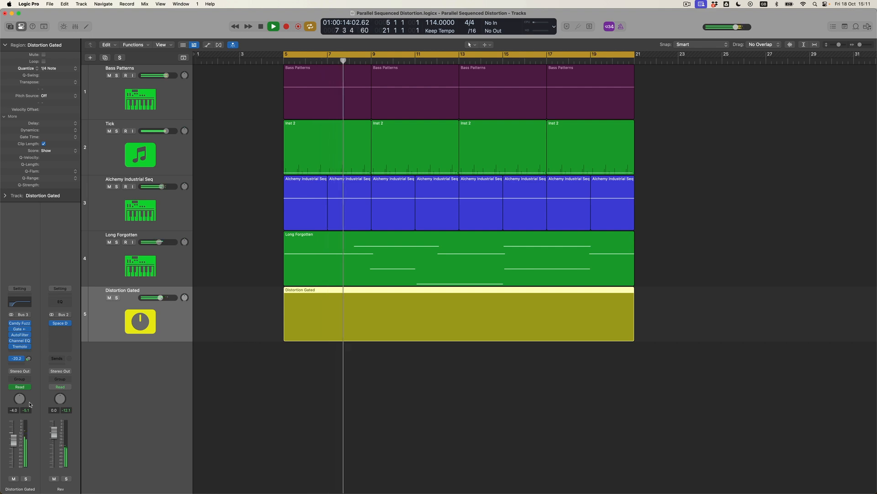
left_click_drag(14, 449, 14, 450)
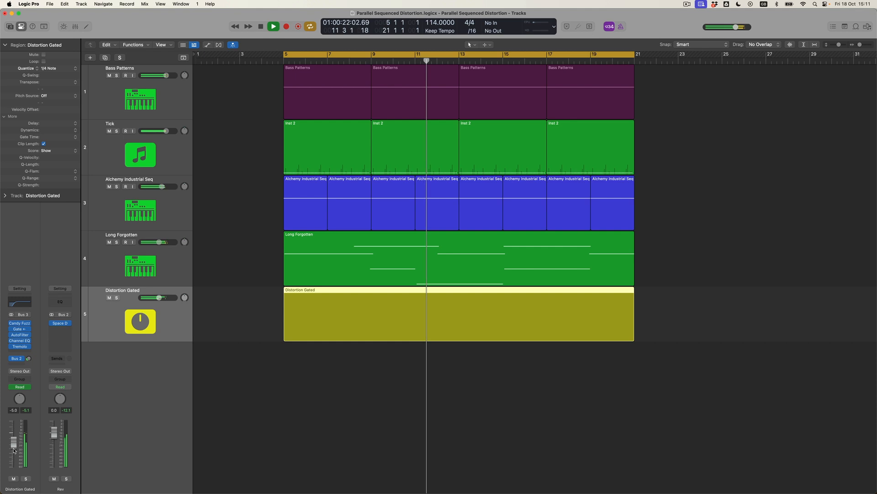
- Mute and unmute Distortion Gated during playback to compare the mix, and turn off cycle mode
left_click(110, 298)
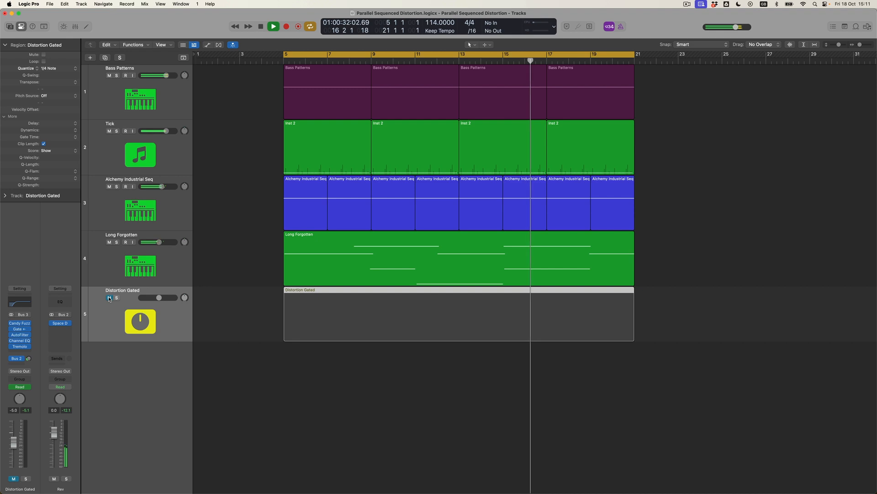
left_click(109, 298)
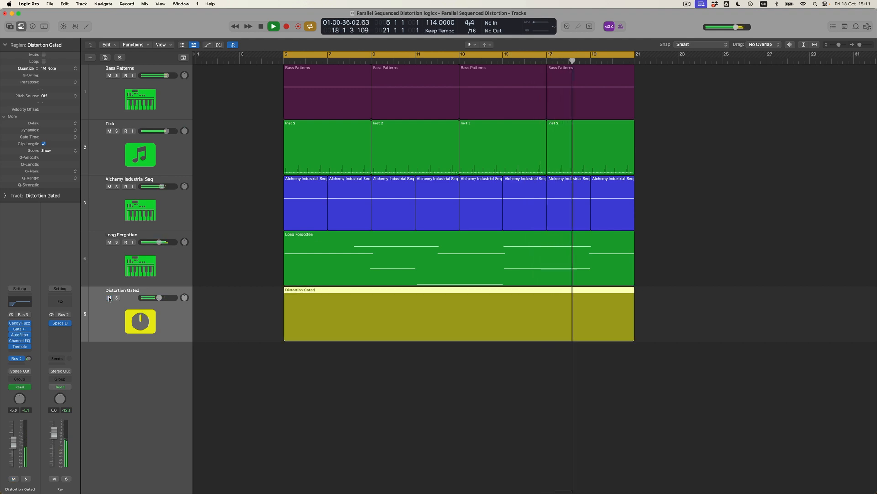
key("c")
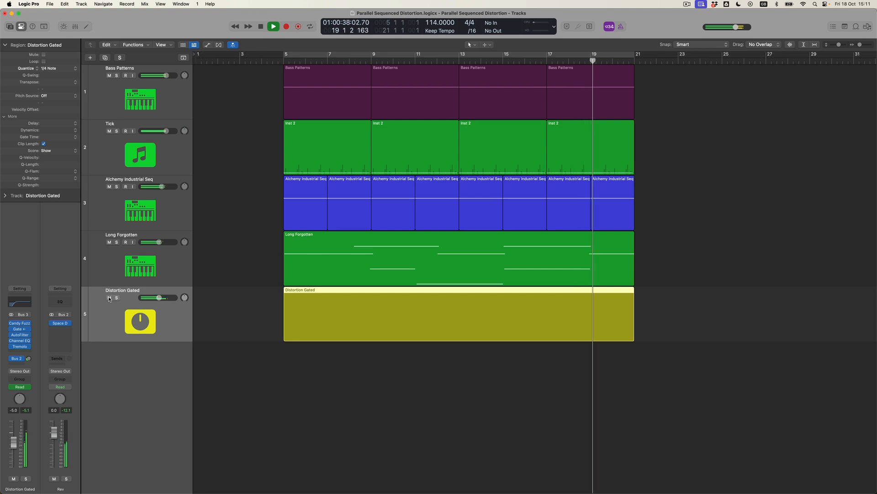